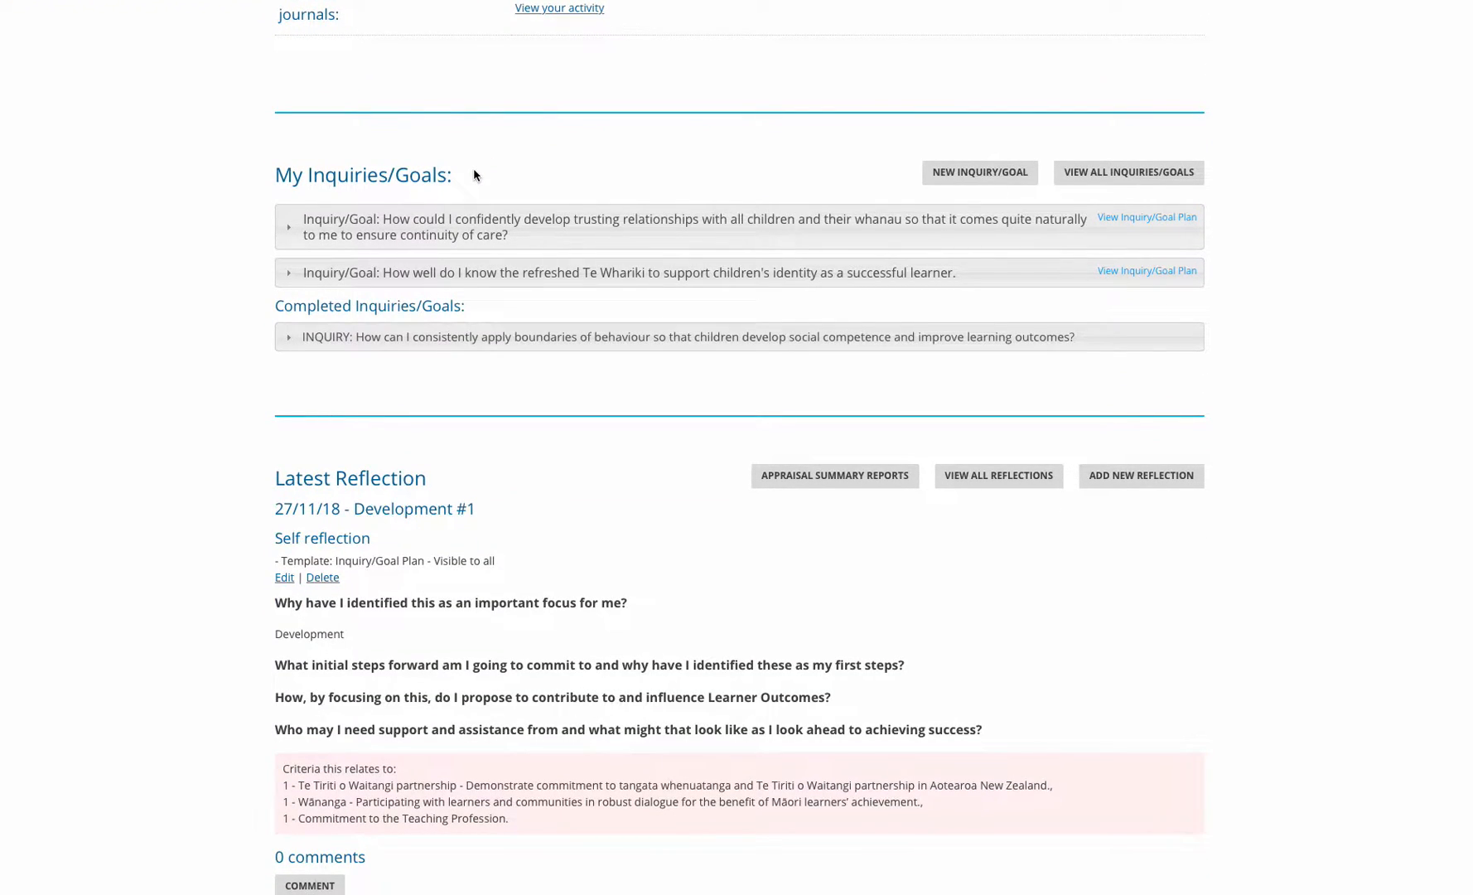
# Start a new goal in the journal using the blank template for constructing your own goal
pyautogui.click(993, 176)
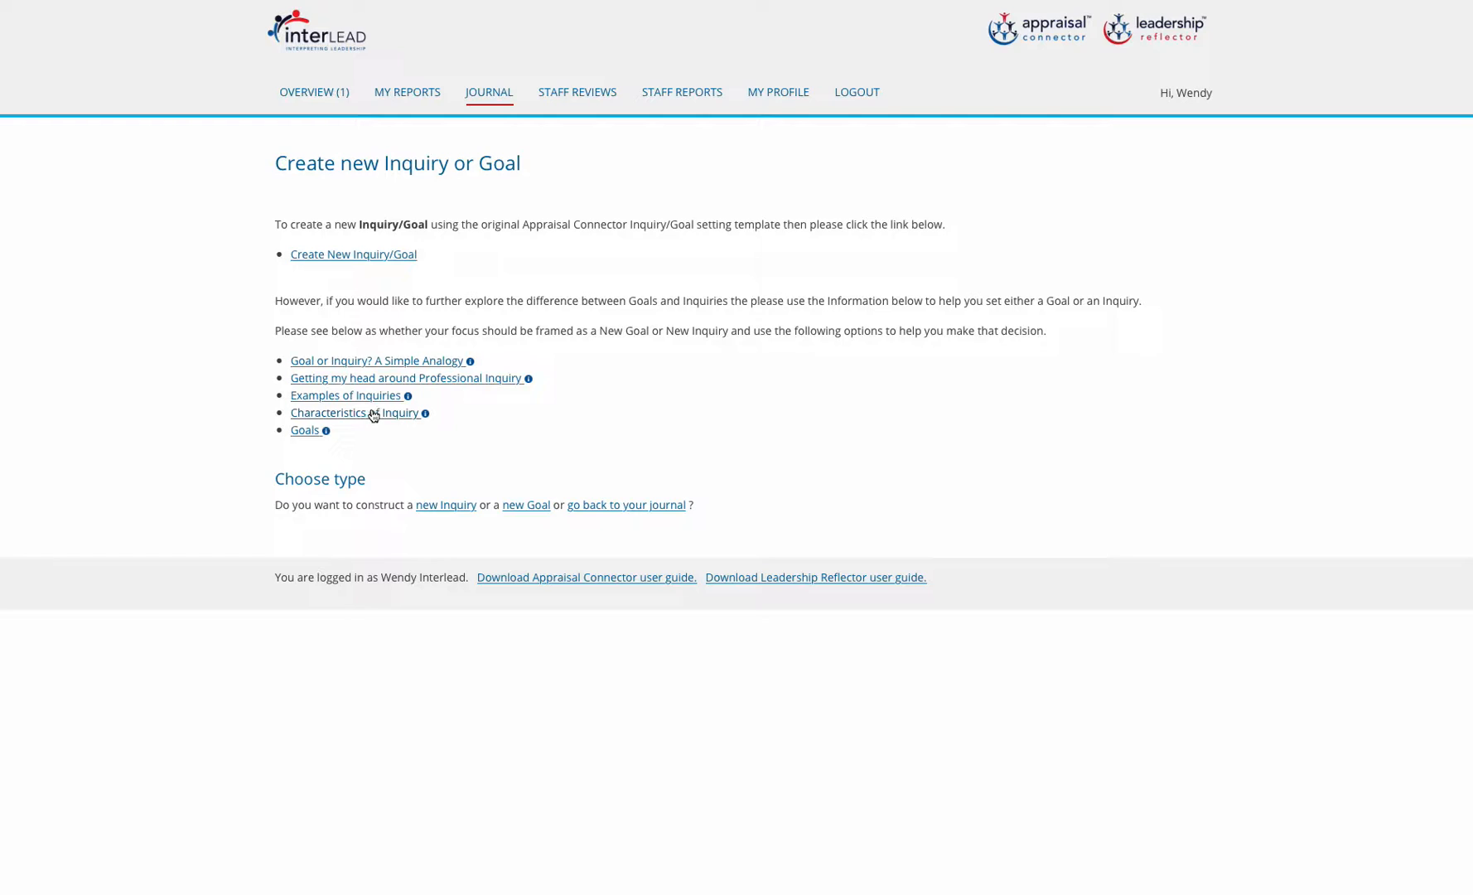
pyautogui.click(529, 507)
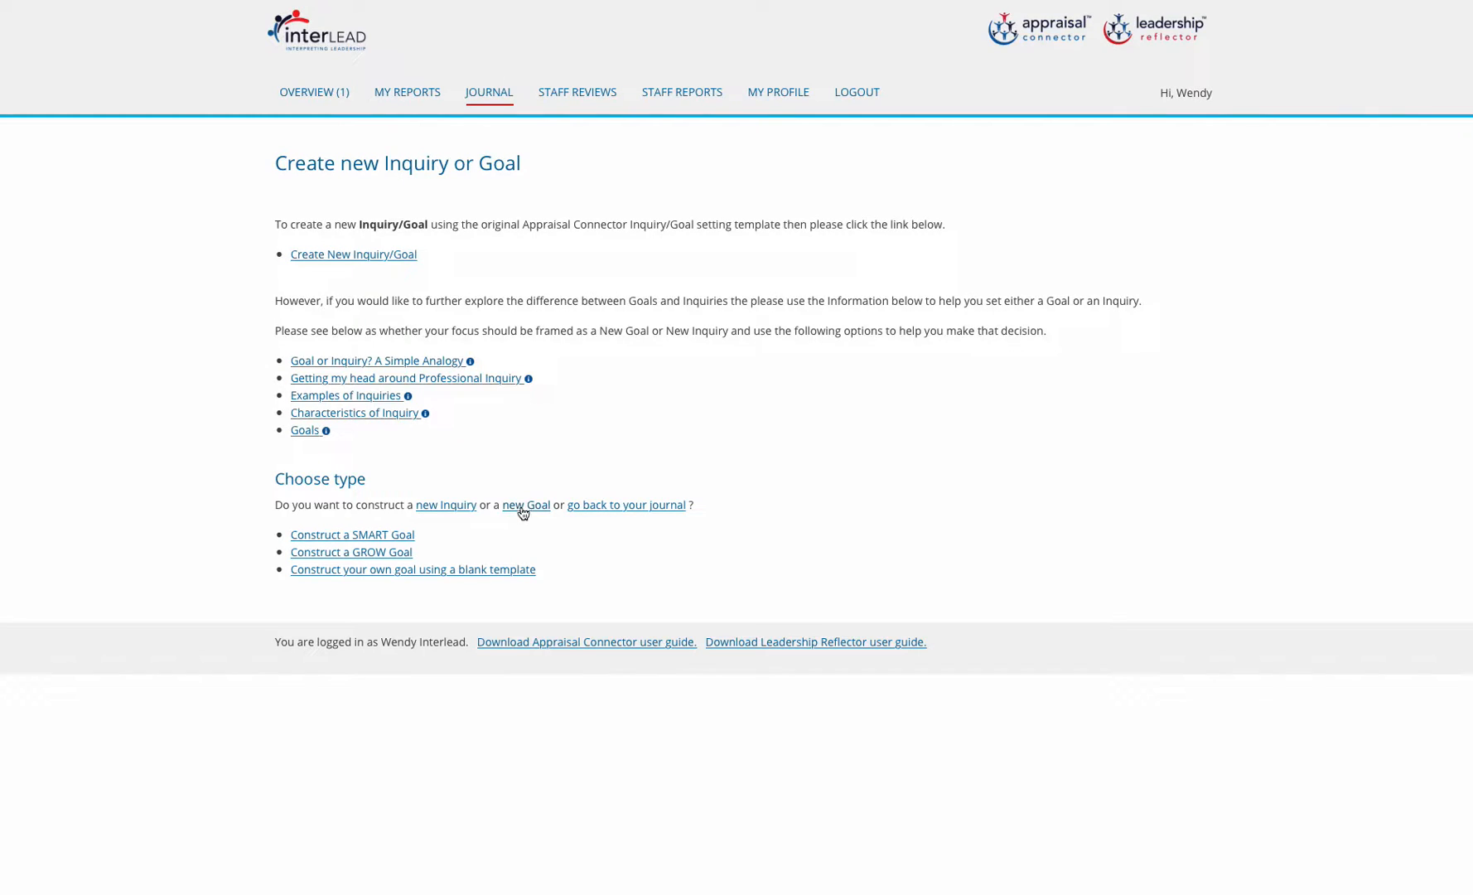
pyautogui.click(392, 572)
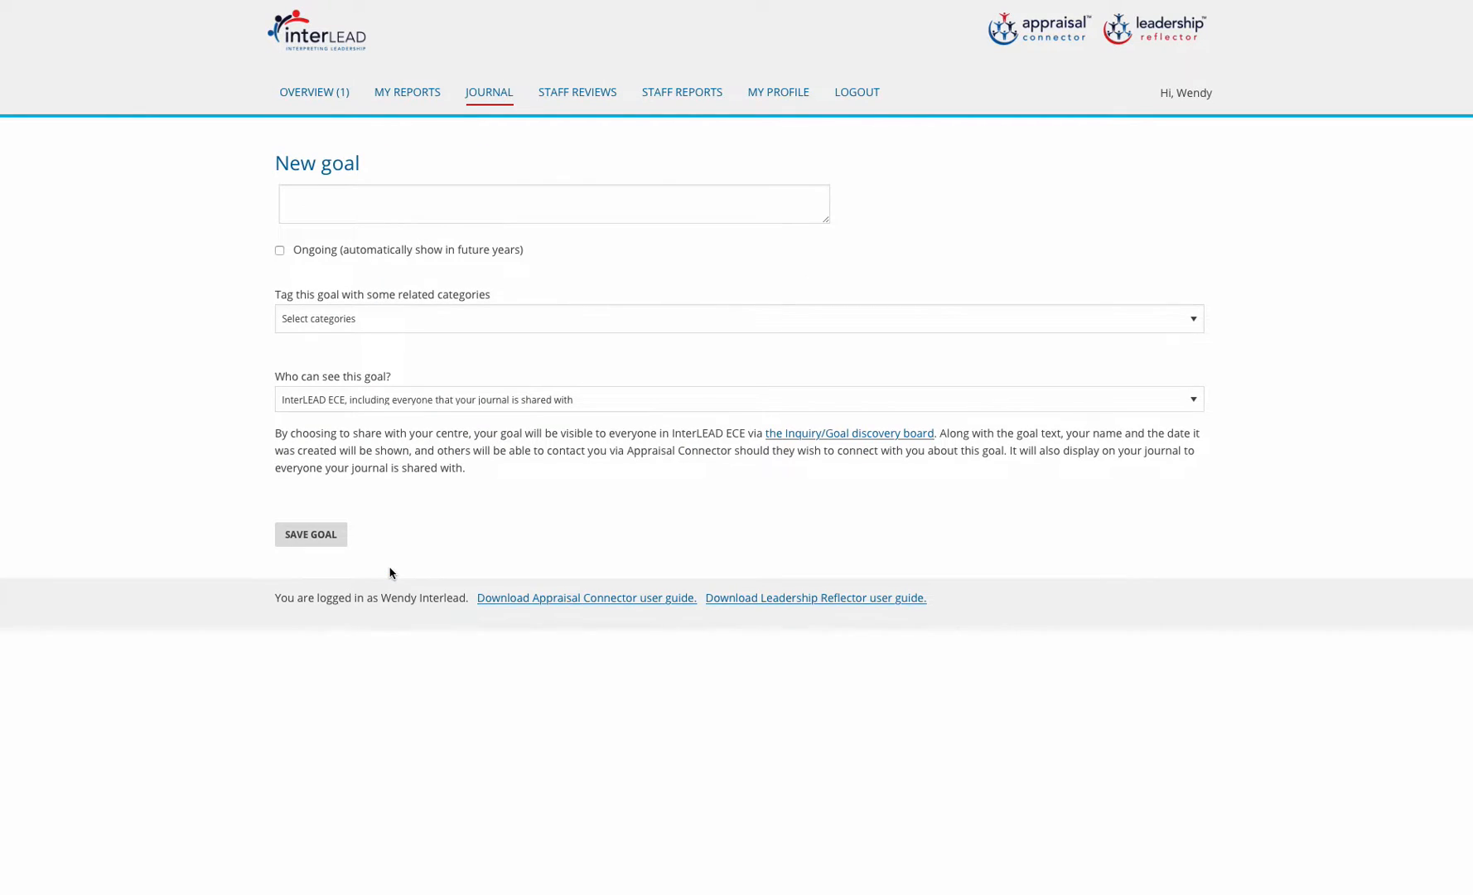
# Enter "Development #!" as the goal text and mark the goal as ongoing for future years
pyautogui.click(318, 193)
pyautogui.write('Development')
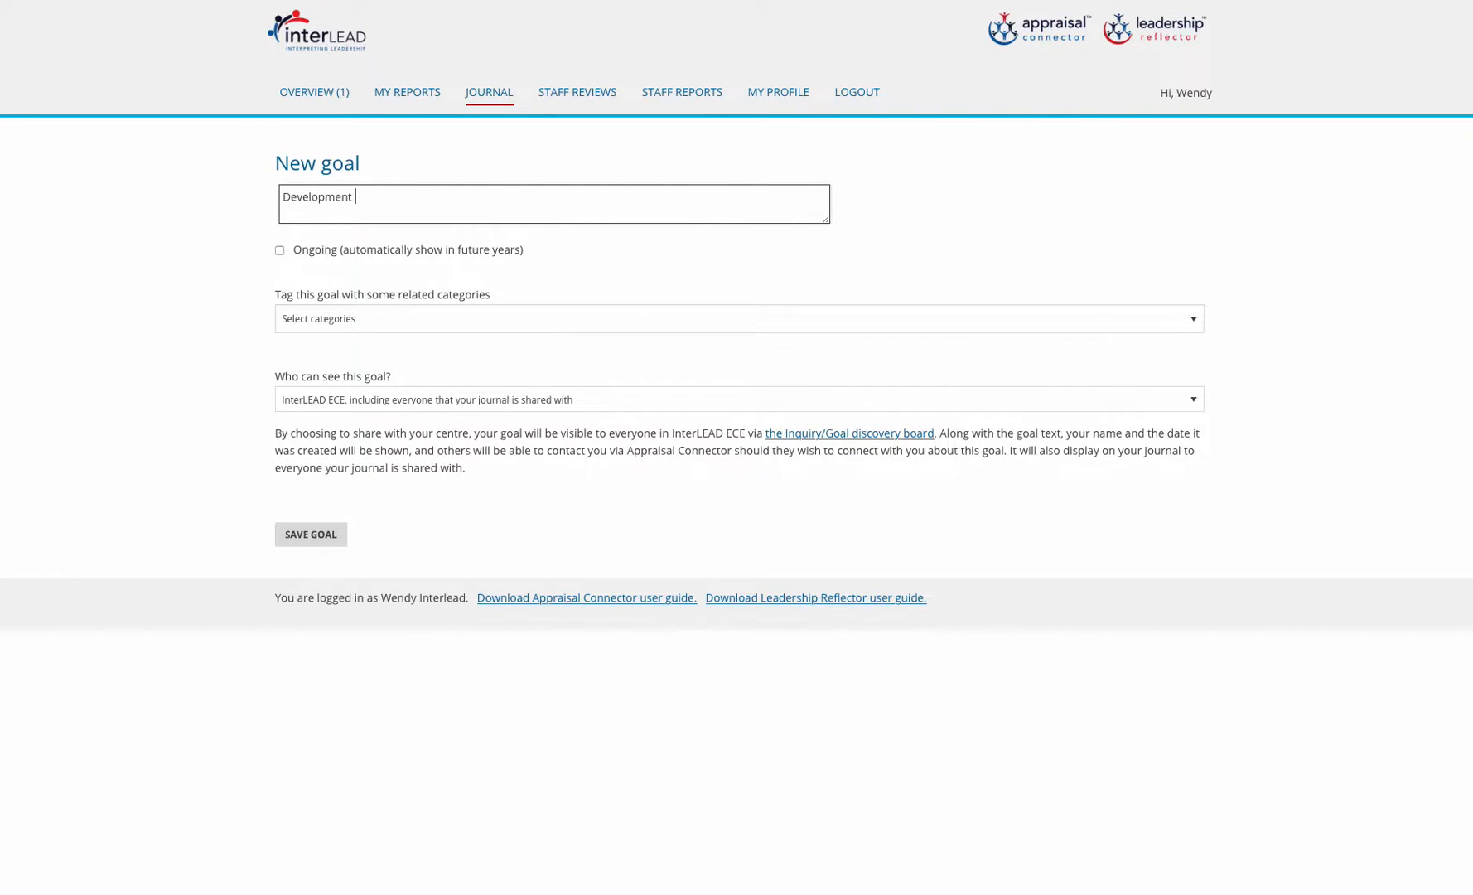
pyautogui.write(' #!')
pyautogui.click(280, 250)
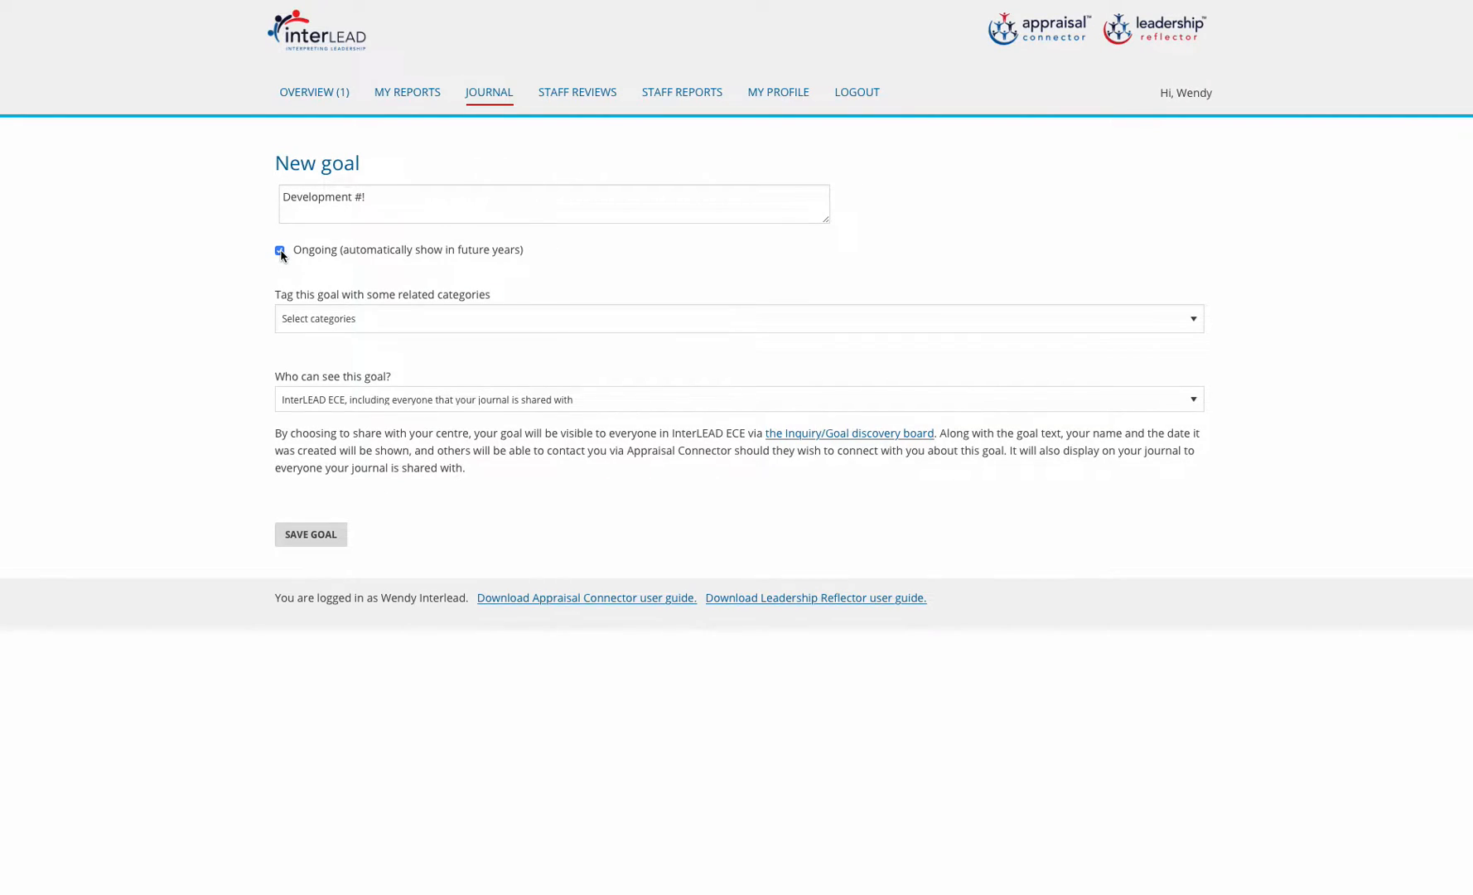
# Tag the goal with the categories Curriculum and Curriculum Design
pyautogui.click(1193, 320)
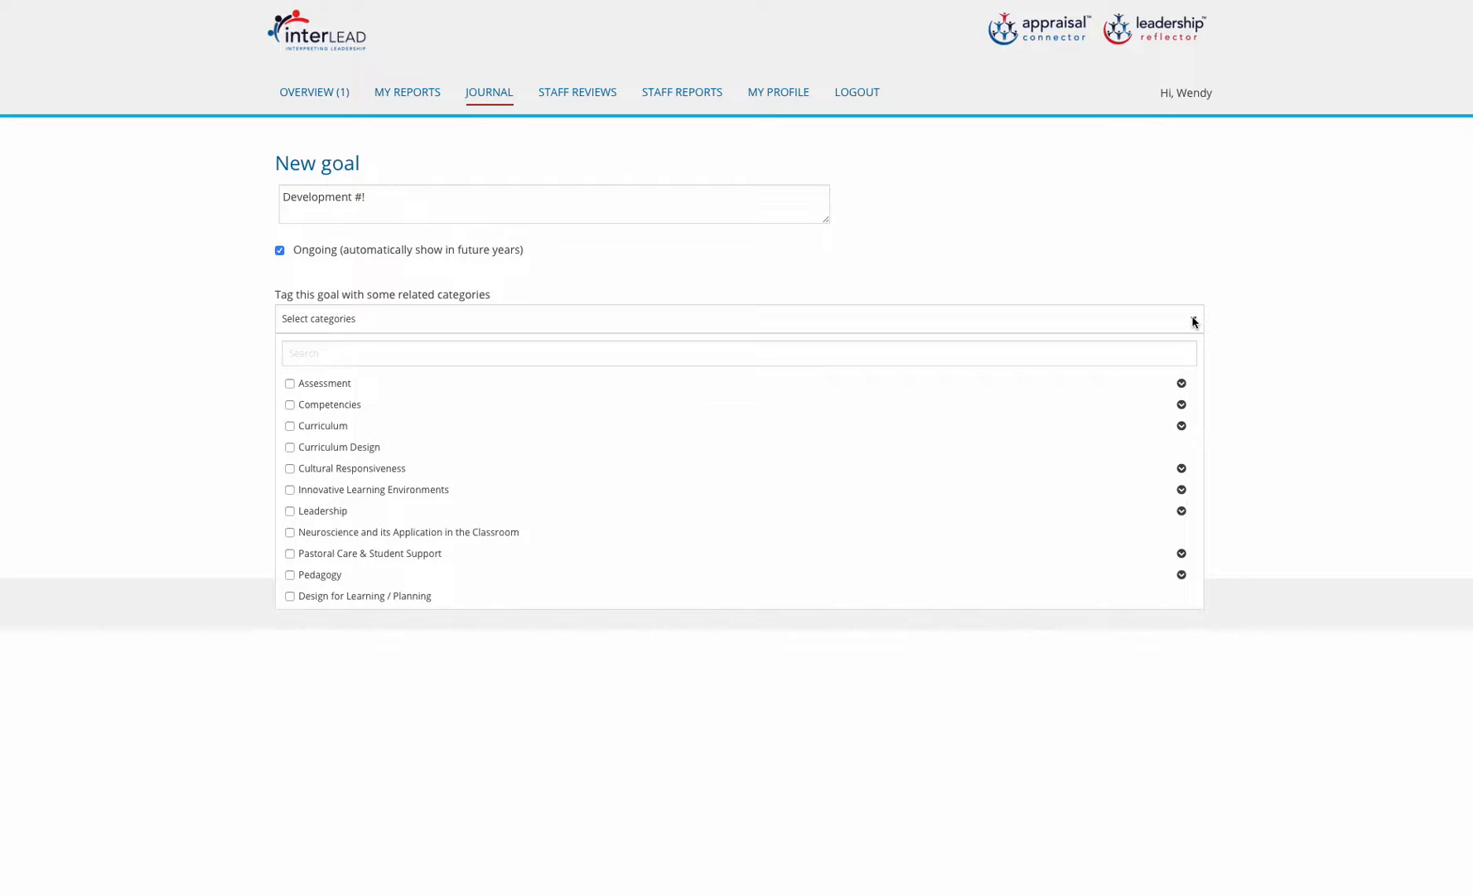
pyautogui.click(290, 426)
pyautogui.click(290, 448)
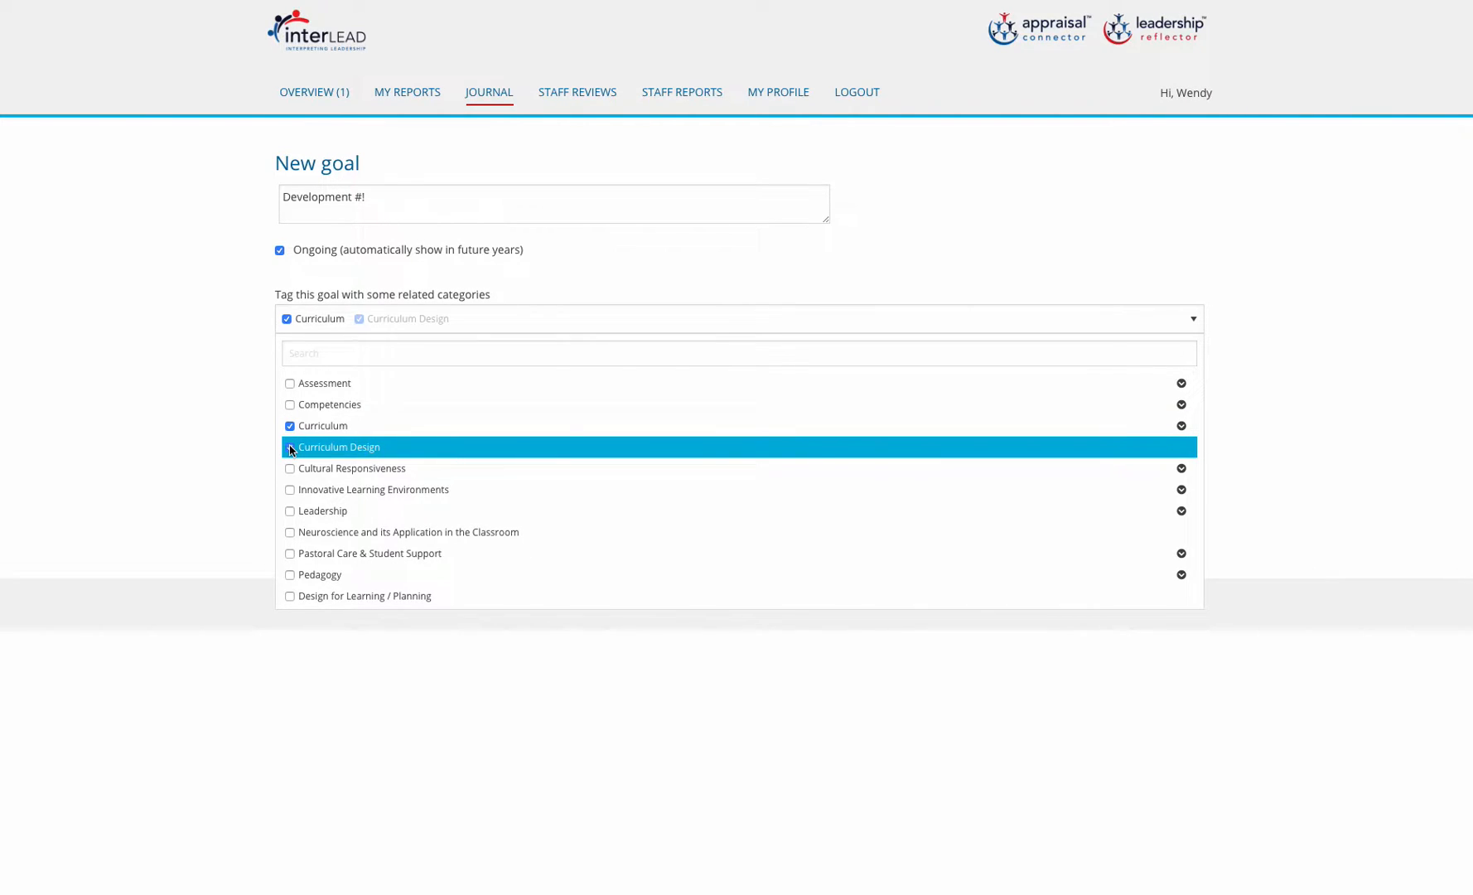
pyautogui.click(946, 286)
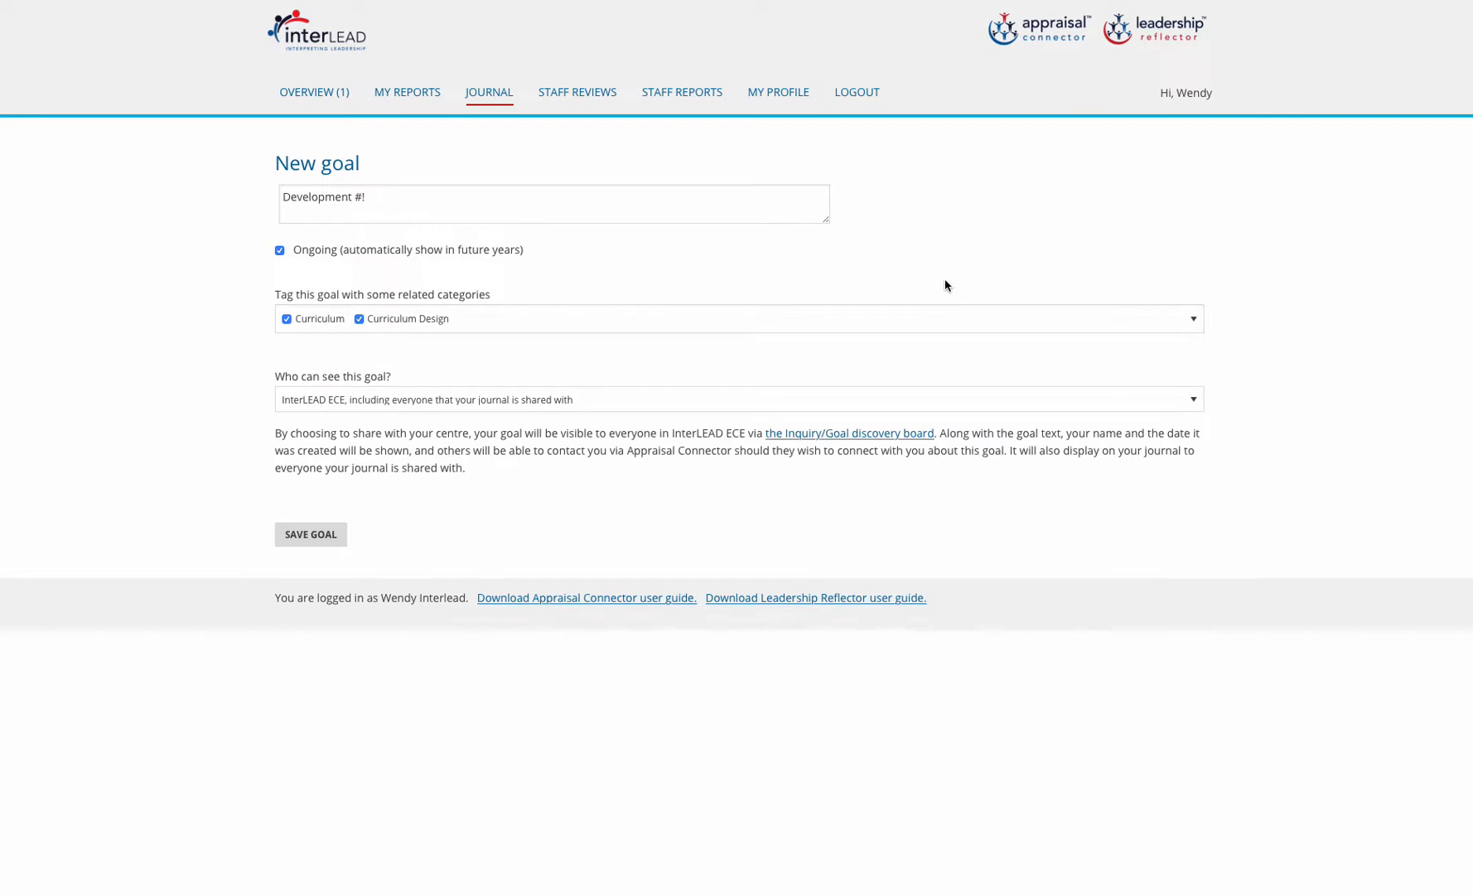
# Keep the goal visible to InterLEAD ECE, including everyone the journal is shared with, and save the goal
pyautogui.click(1196, 402)
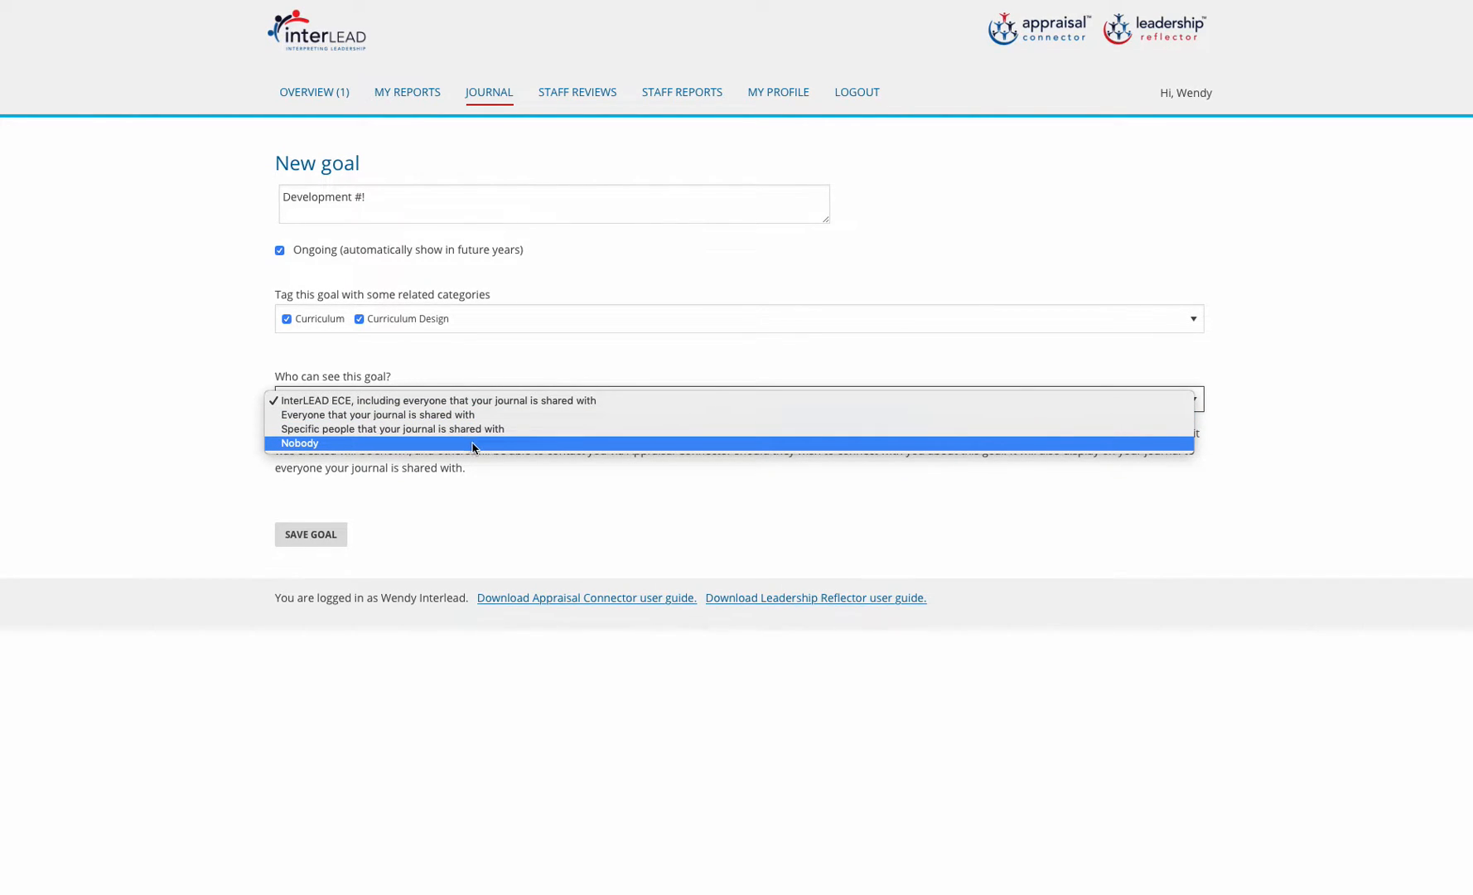
pyautogui.click(496, 401)
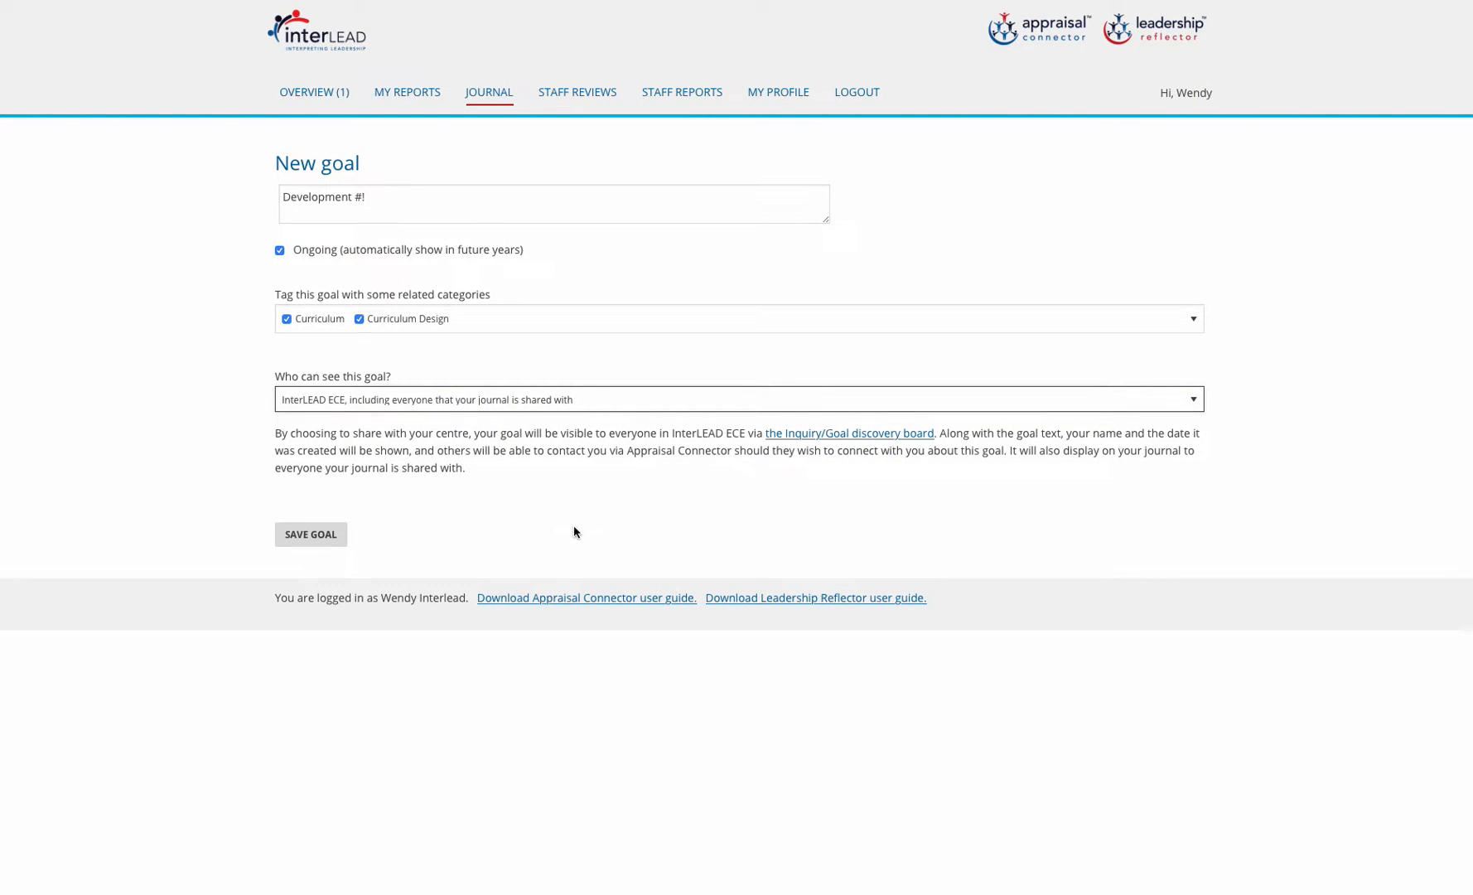
pyautogui.click(310, 535)
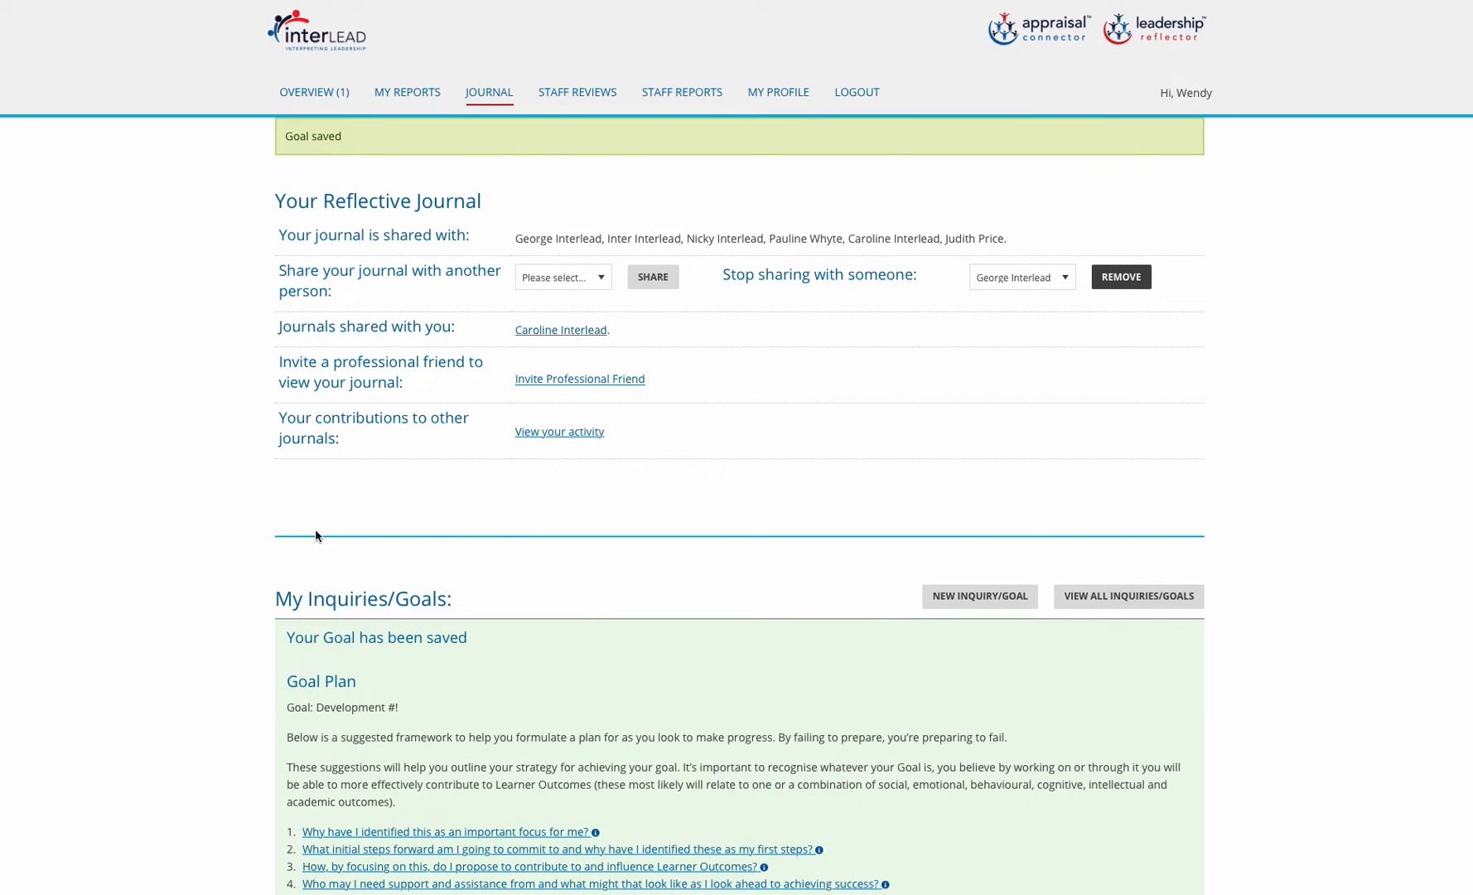
# Create a goal plan for the newly saved Development #! goal
pyautogui.scroll(-4, 473, 476)
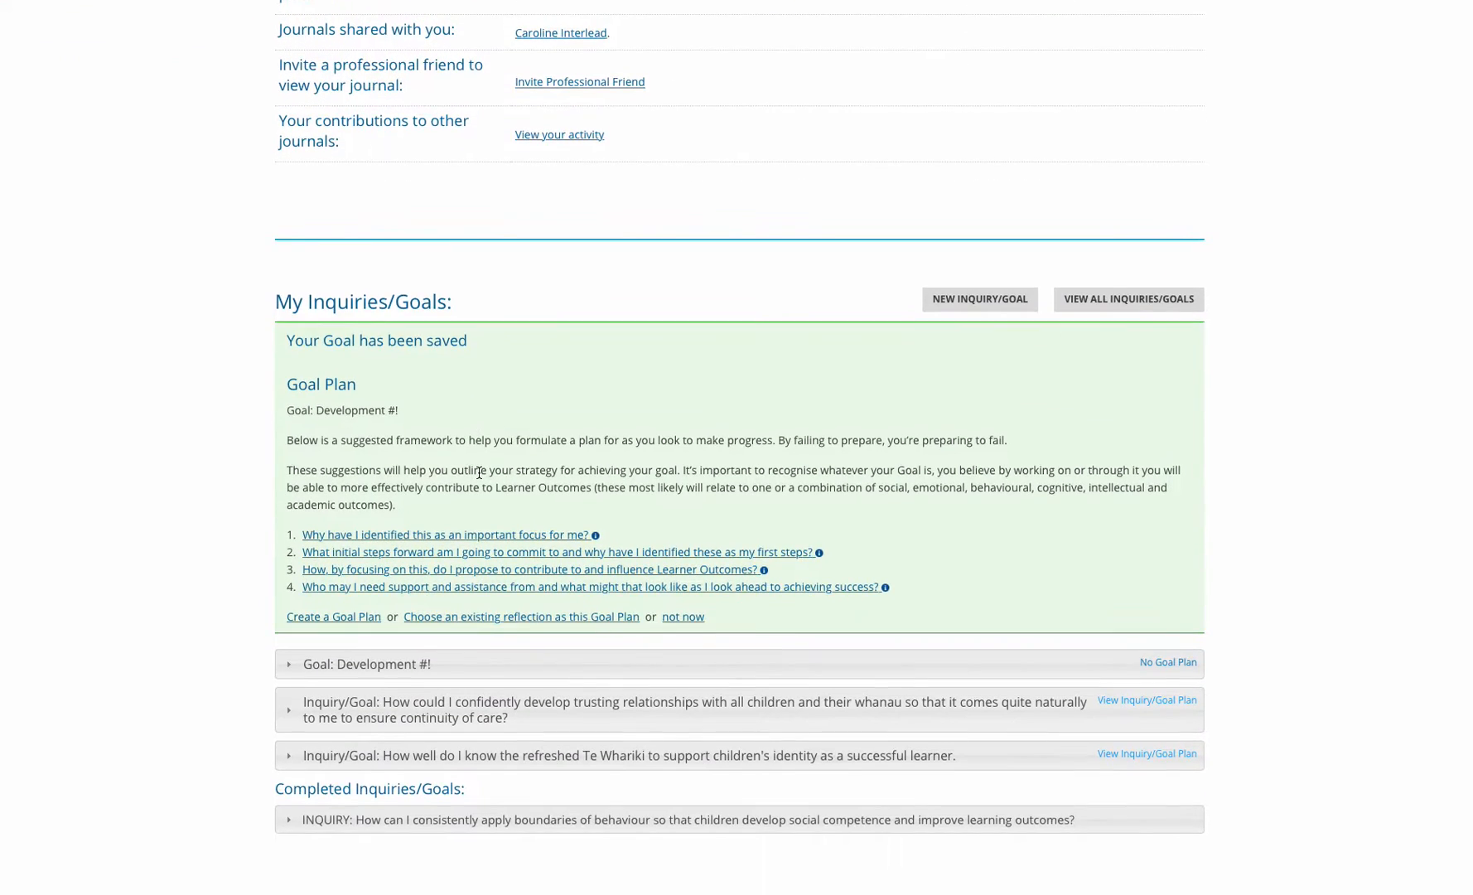
pyautogui.scroll(-1, 481, 474)
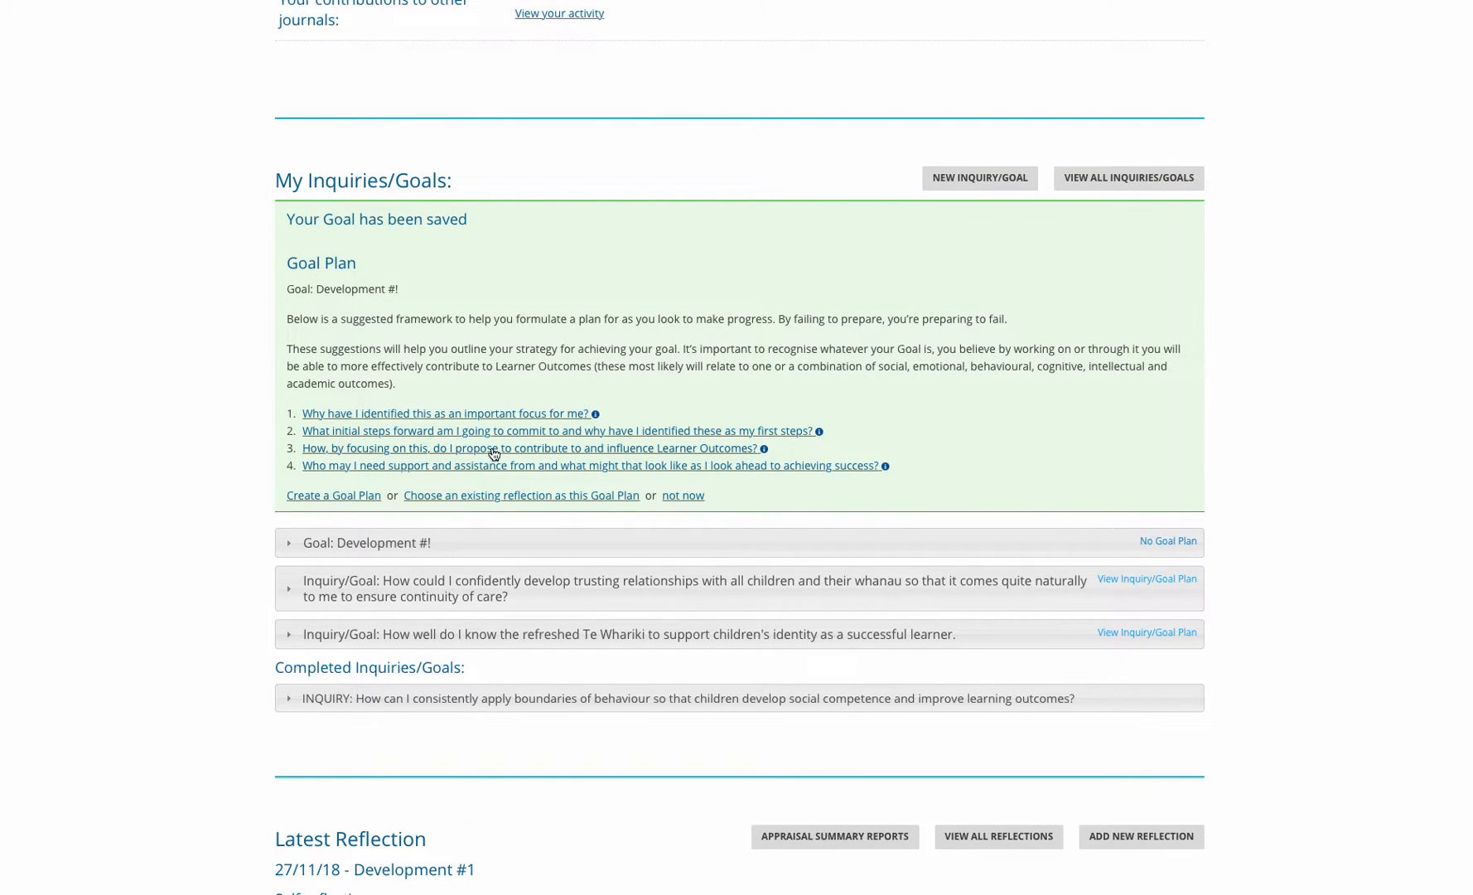
pyautogui.scroll(-1, 493, 454)
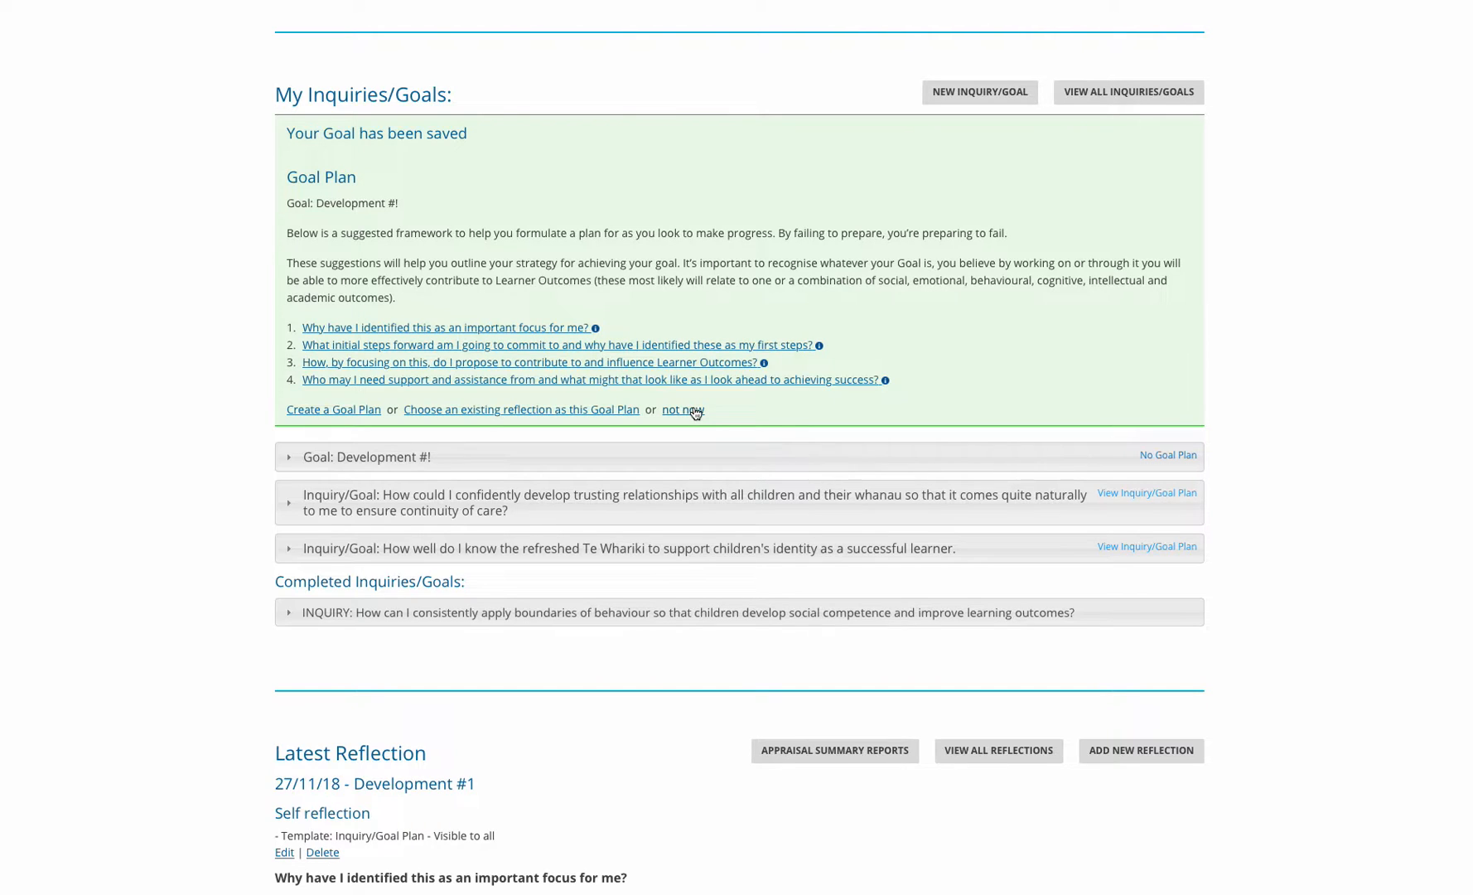
pyautogui.click(329, 410)
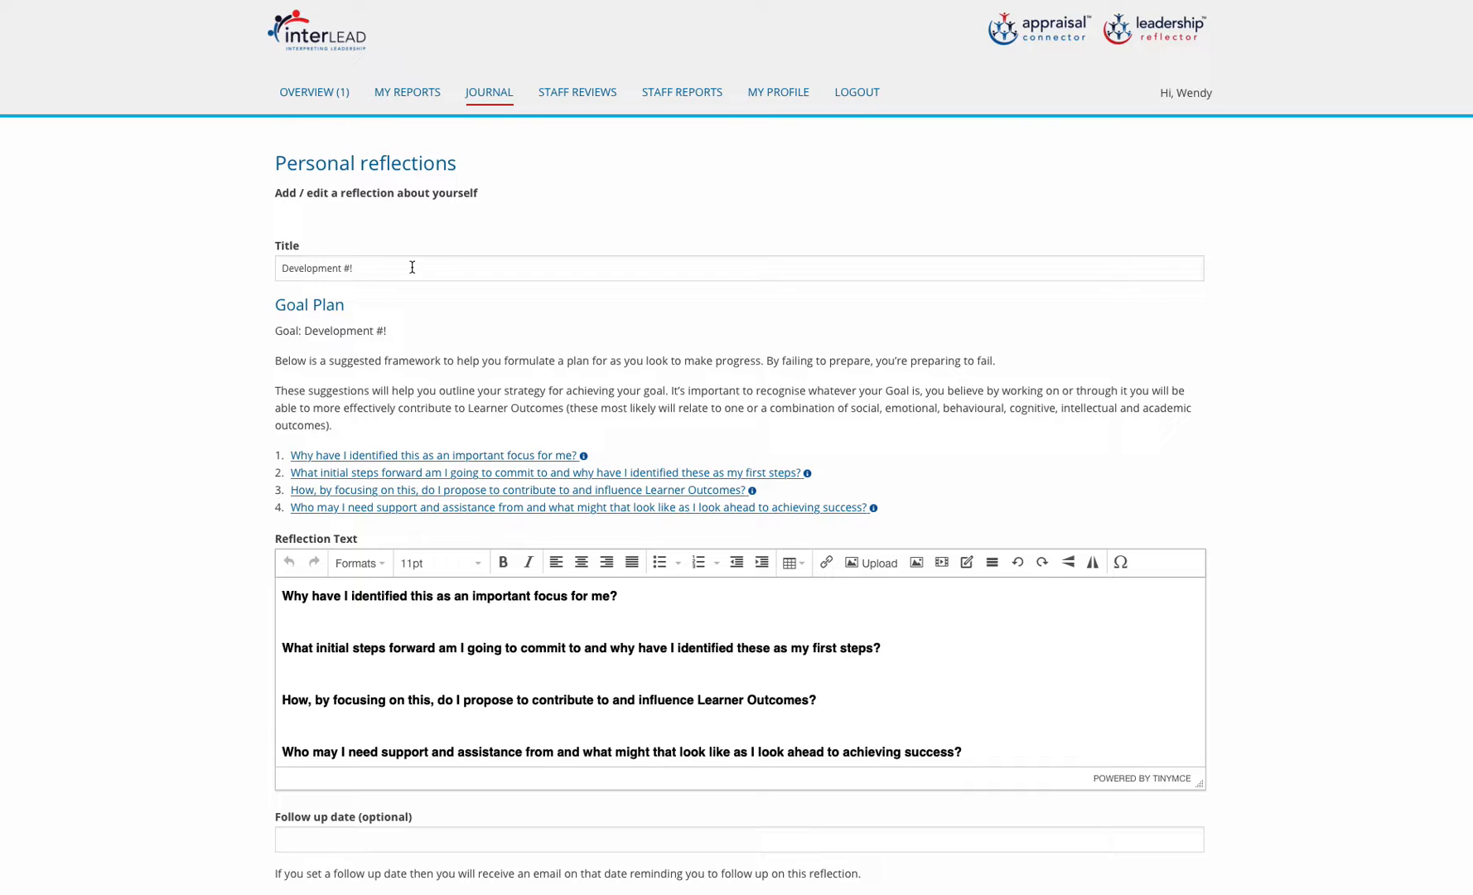
# Enter "development" in the reflection text under the question "Why have I identified this as an important focus for me?"
pyautogui.scroll(-1, 576, 543)
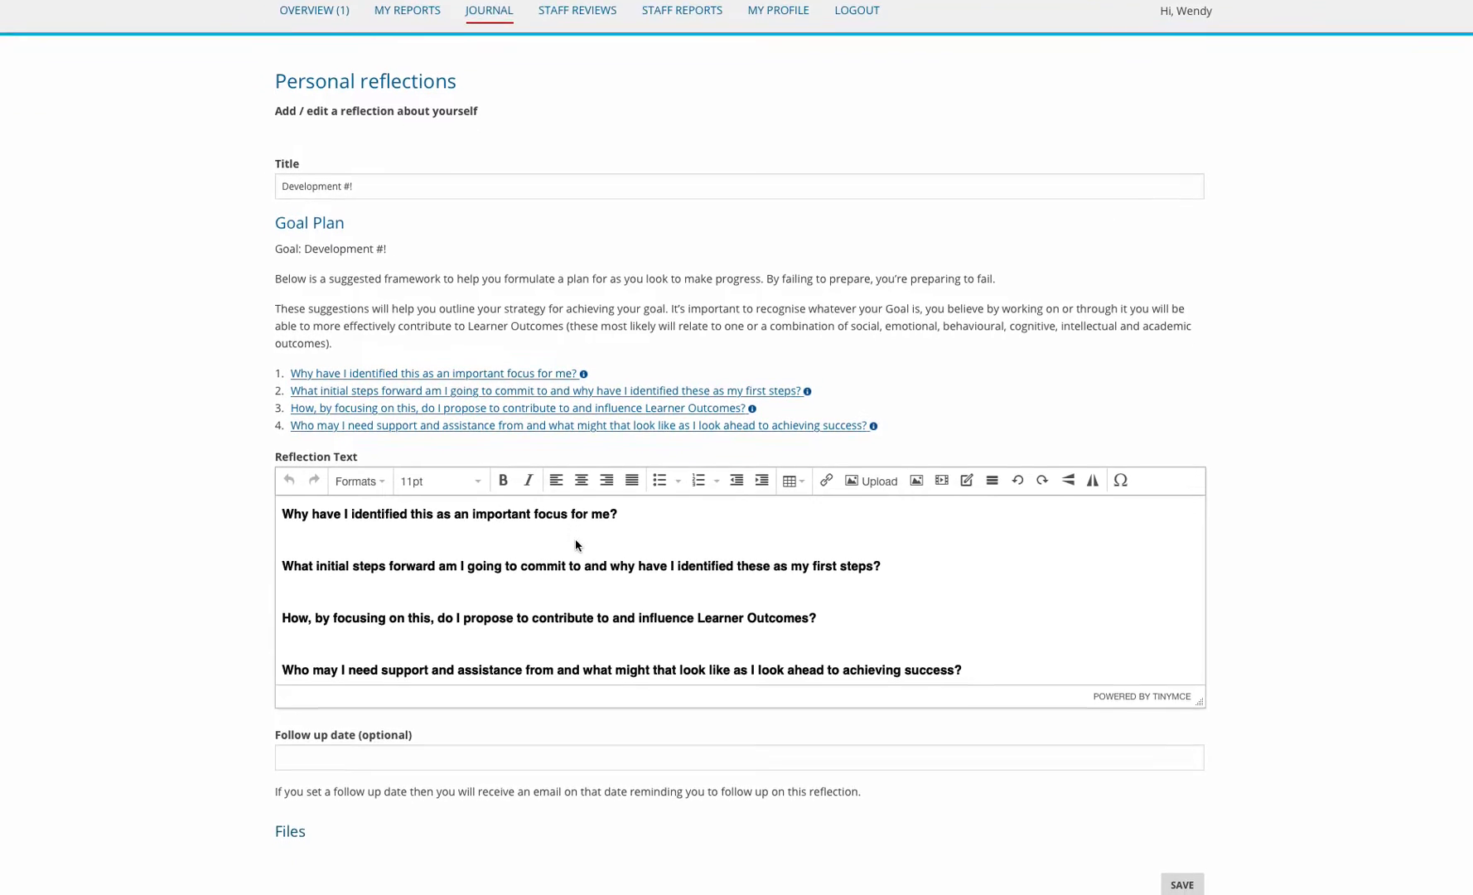
pyautogui.click(306, 517)
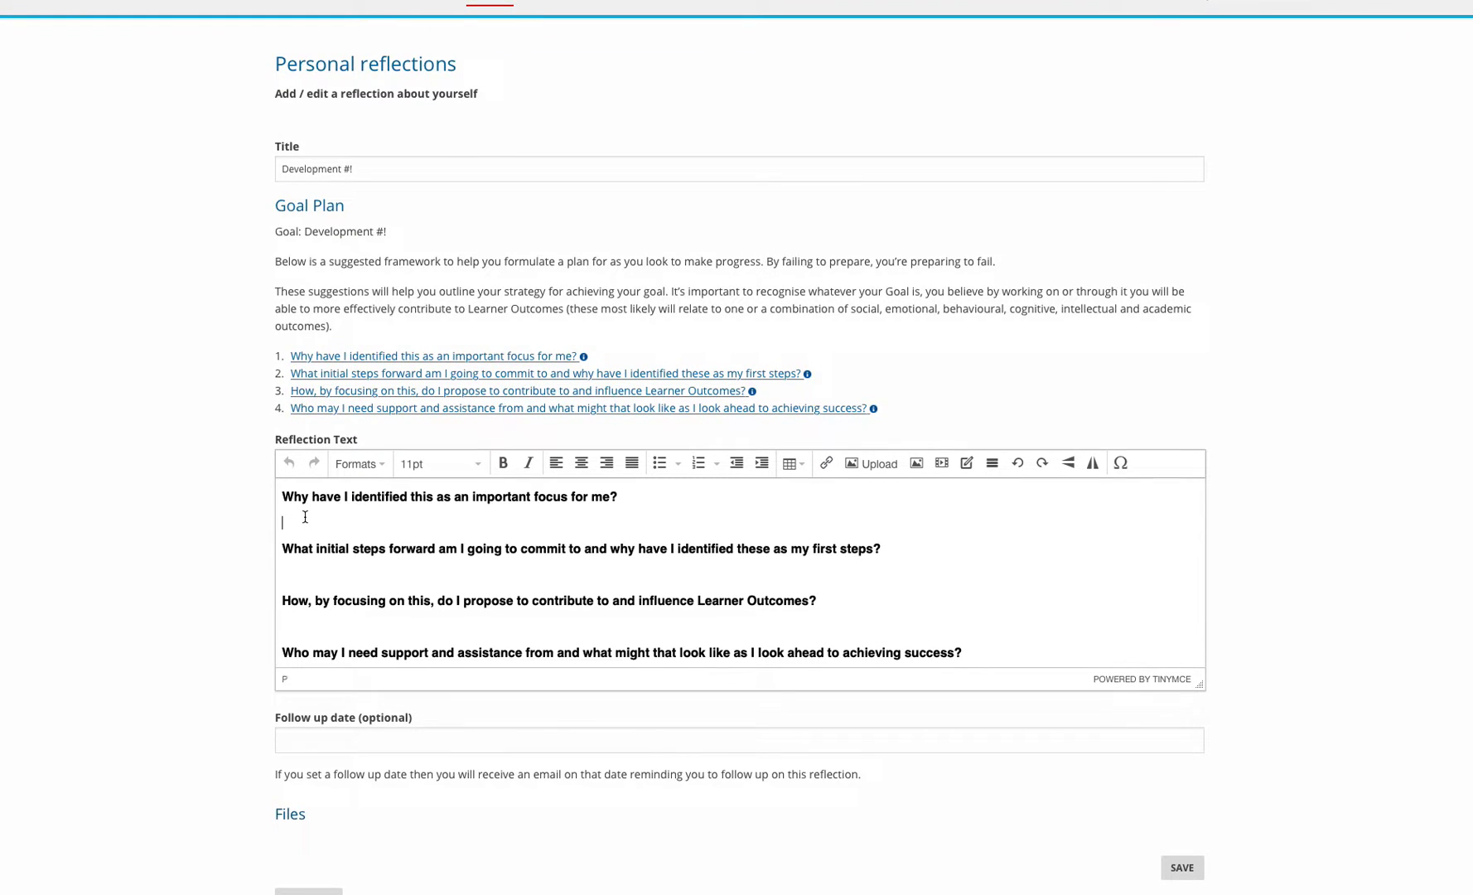
pyautogui.write('developmemt')
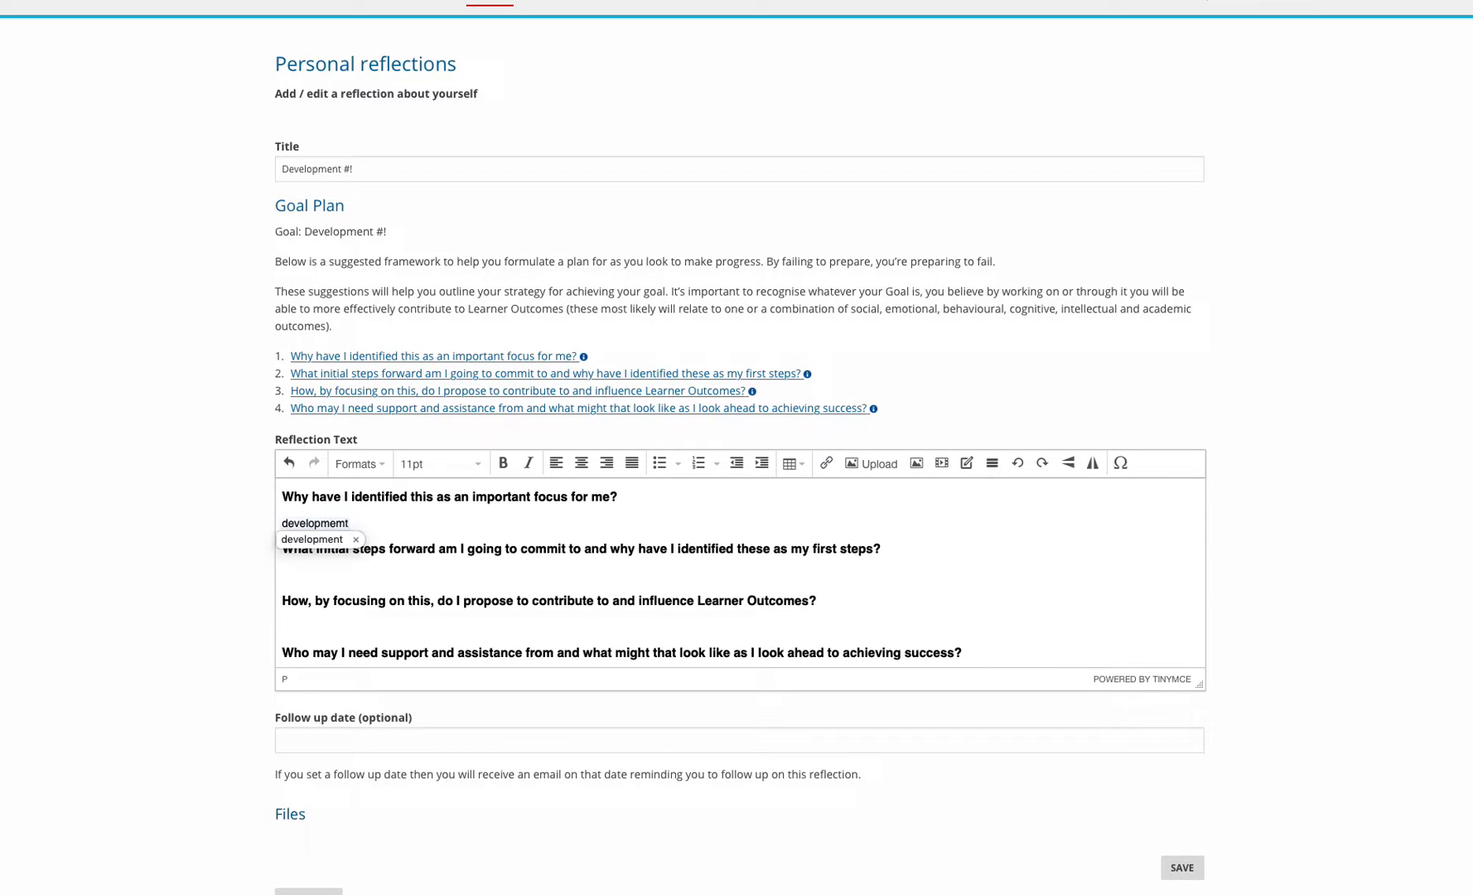
pyautogui.press('BackSpace')
pyautogui.press('BackSpace')
pyautogui.press('BackSpace')
pyautogui.write('nt')
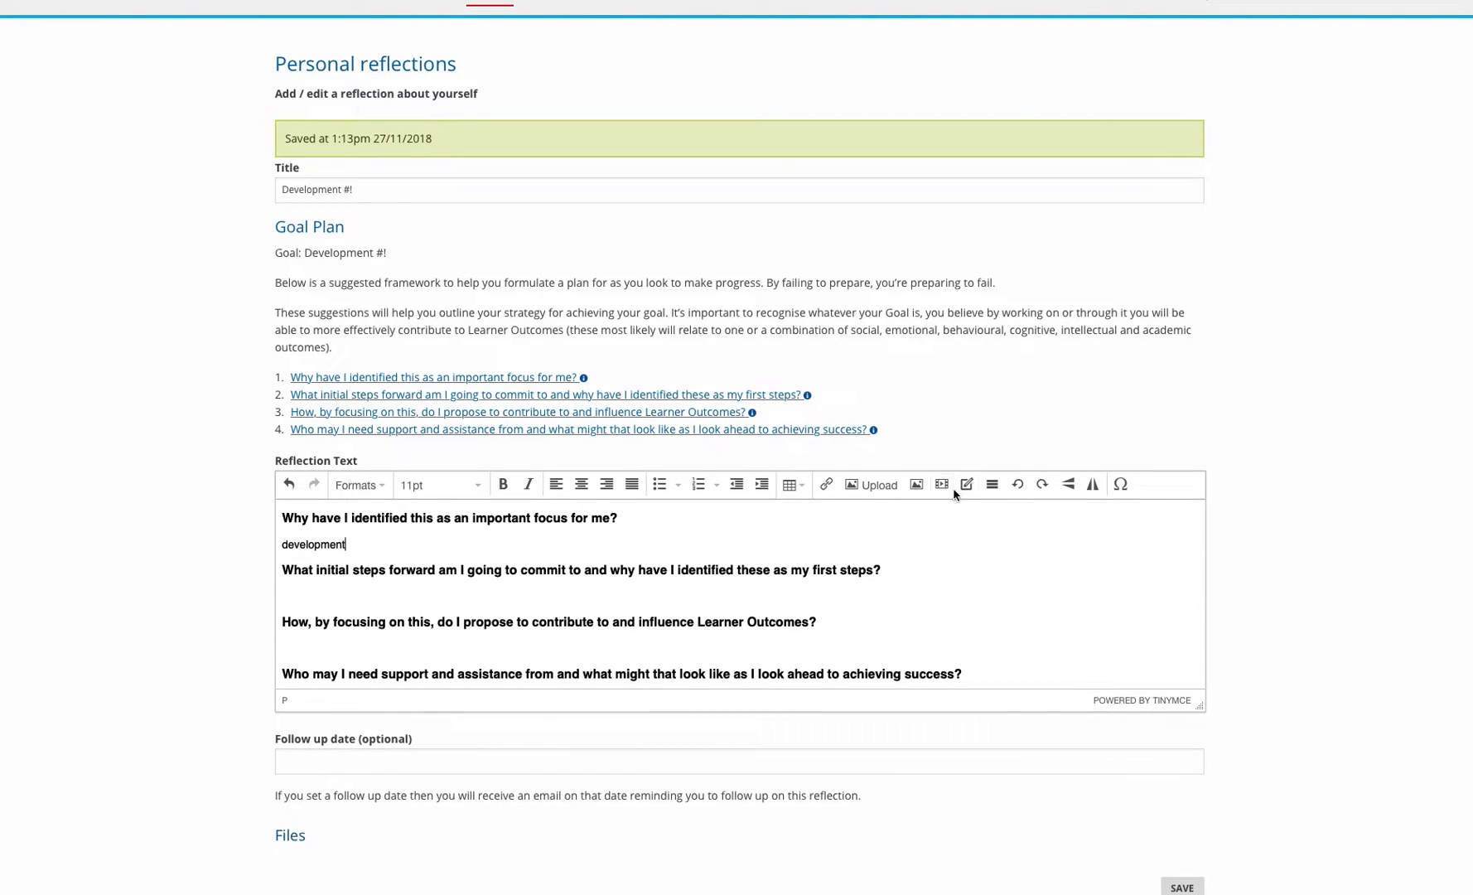
# Examine the options and accepted file types for attaching a file to the reflection, without uploading anything
pyautogui.scroll(-1, 935, 526)
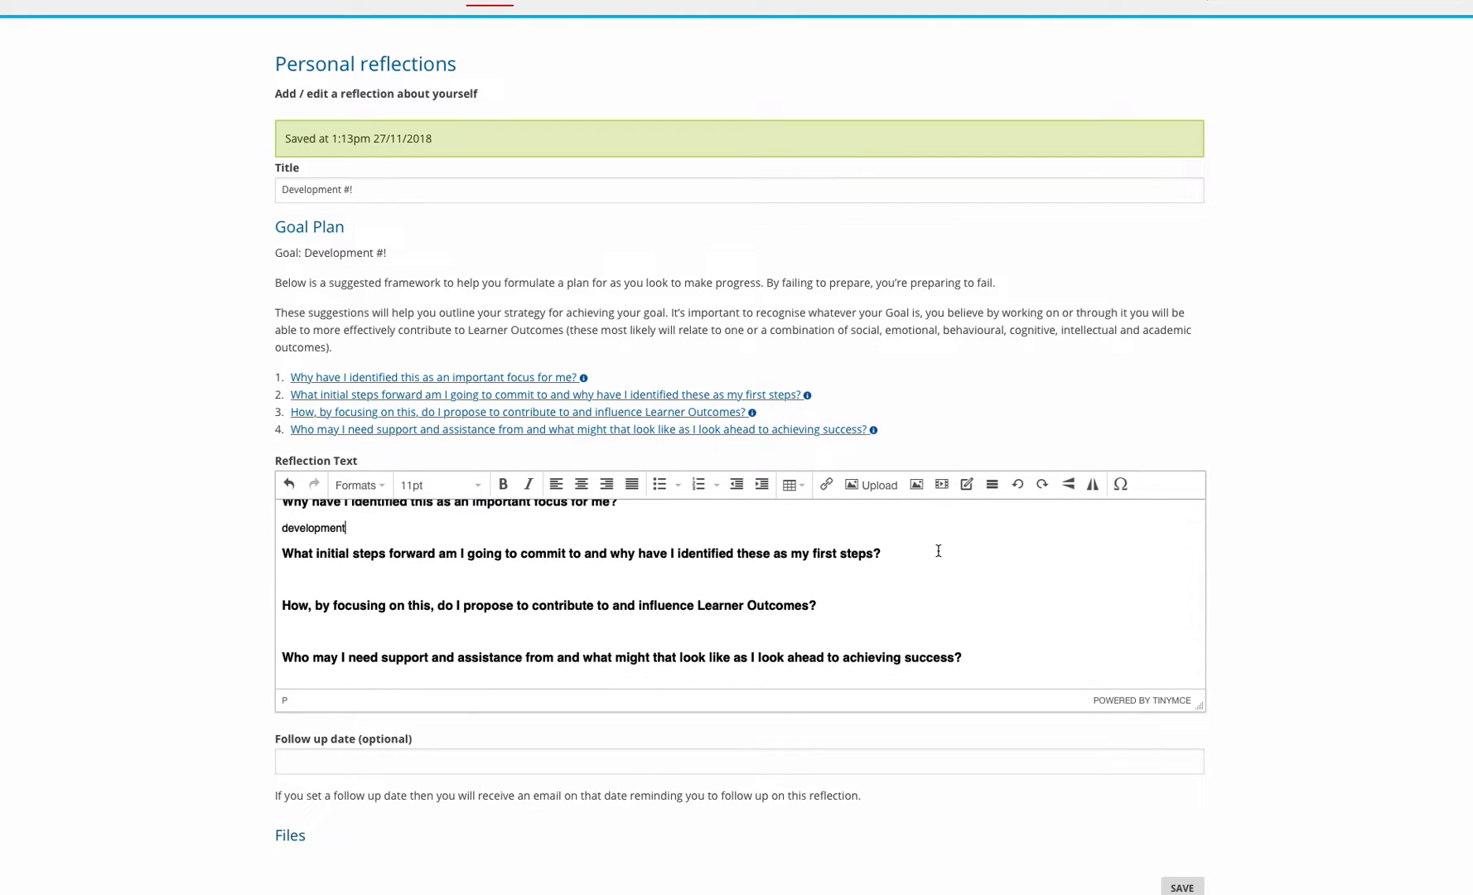
pyautogui.scroll(-3, 1241, 562)
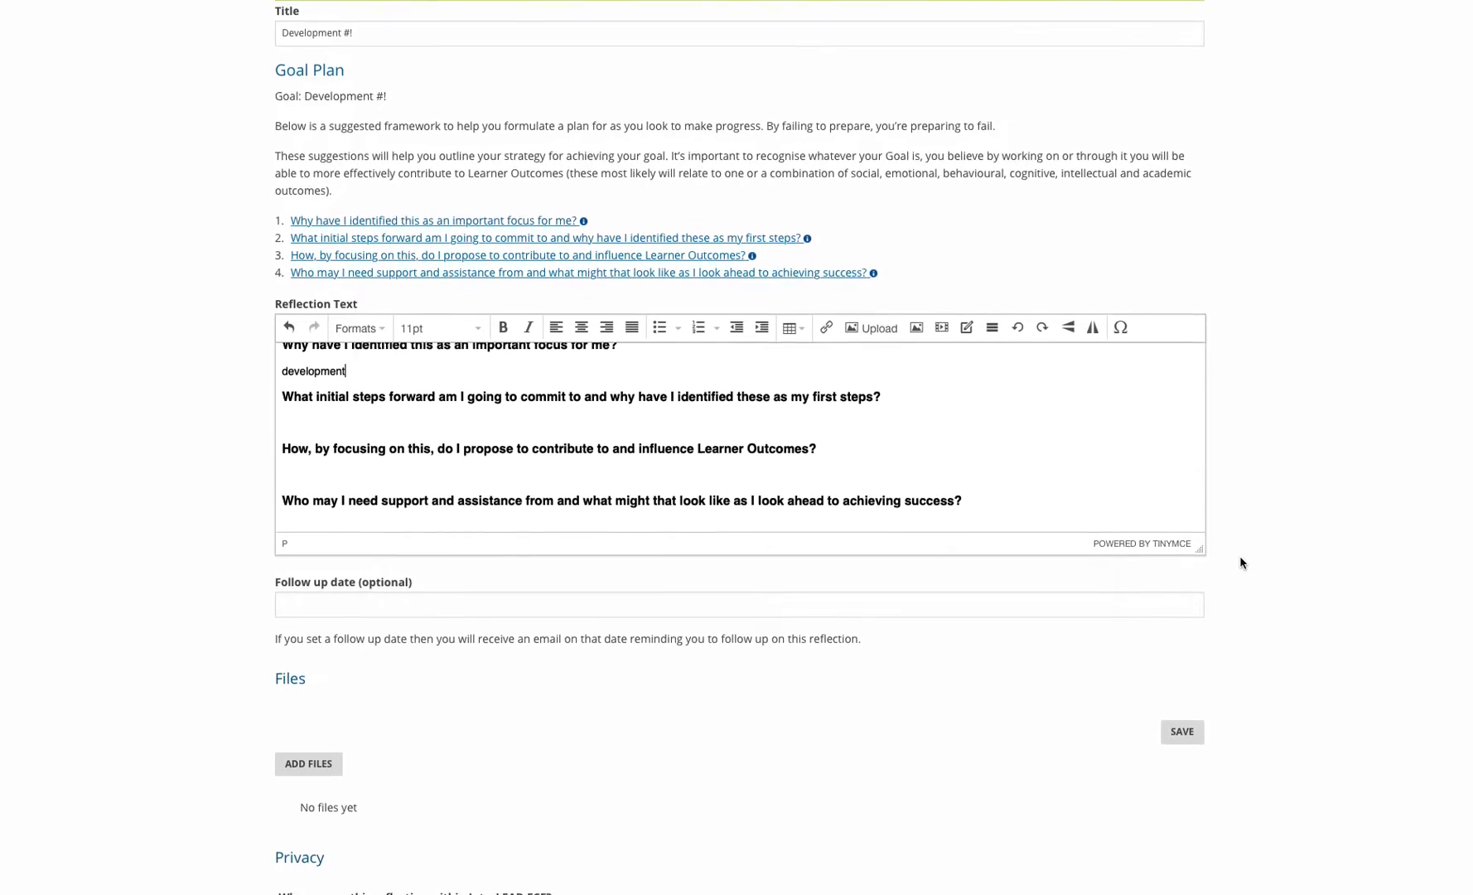
pyautogui.scroll(-1, 1241, 563)
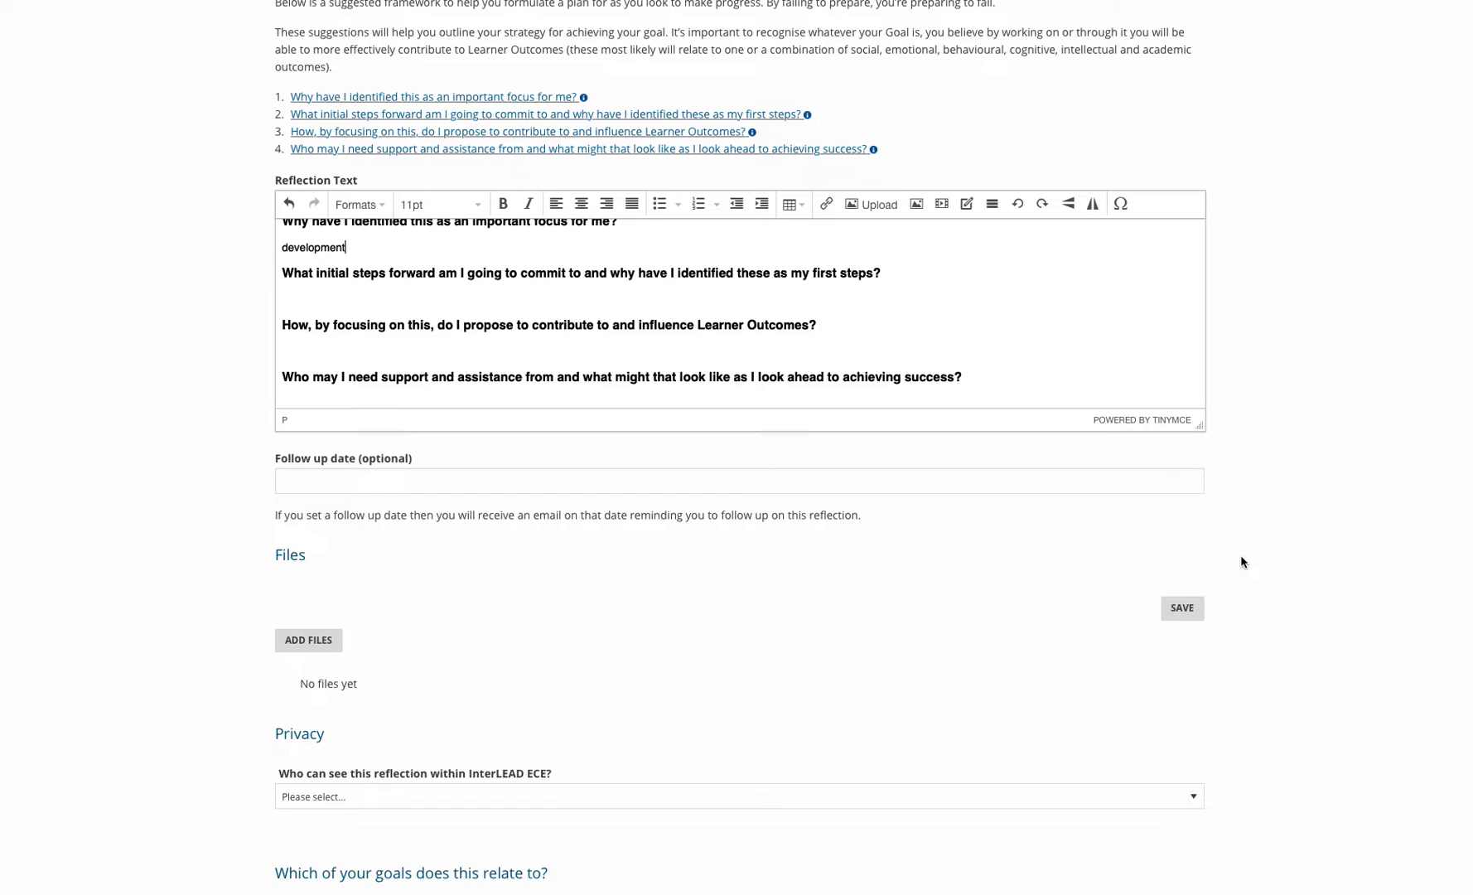
pyautogui.scroll(-1, 1241, 559)
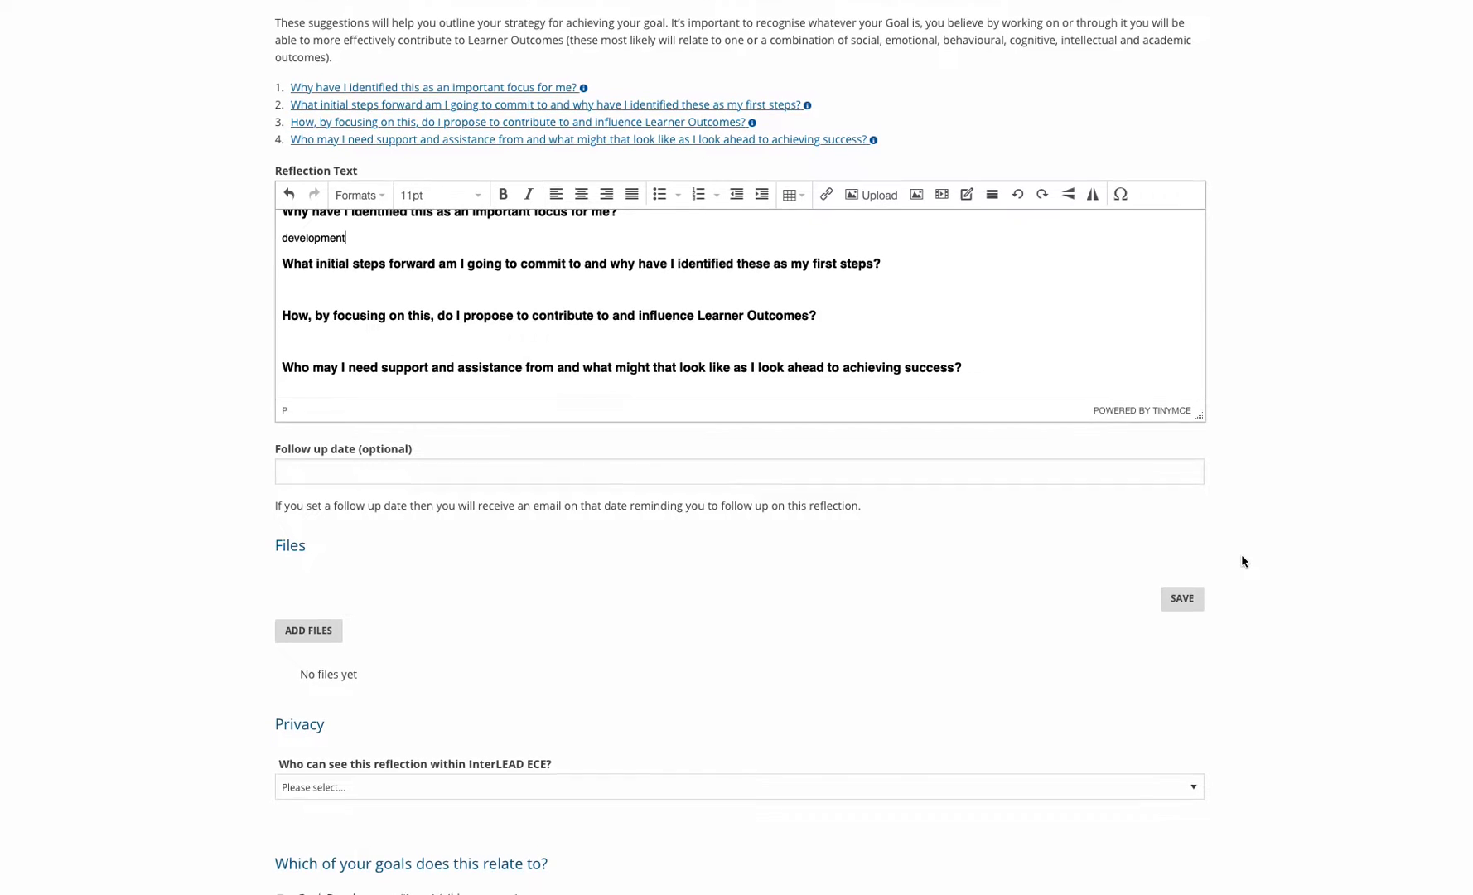
pyautogui.scroll(-2, 1241, 561)
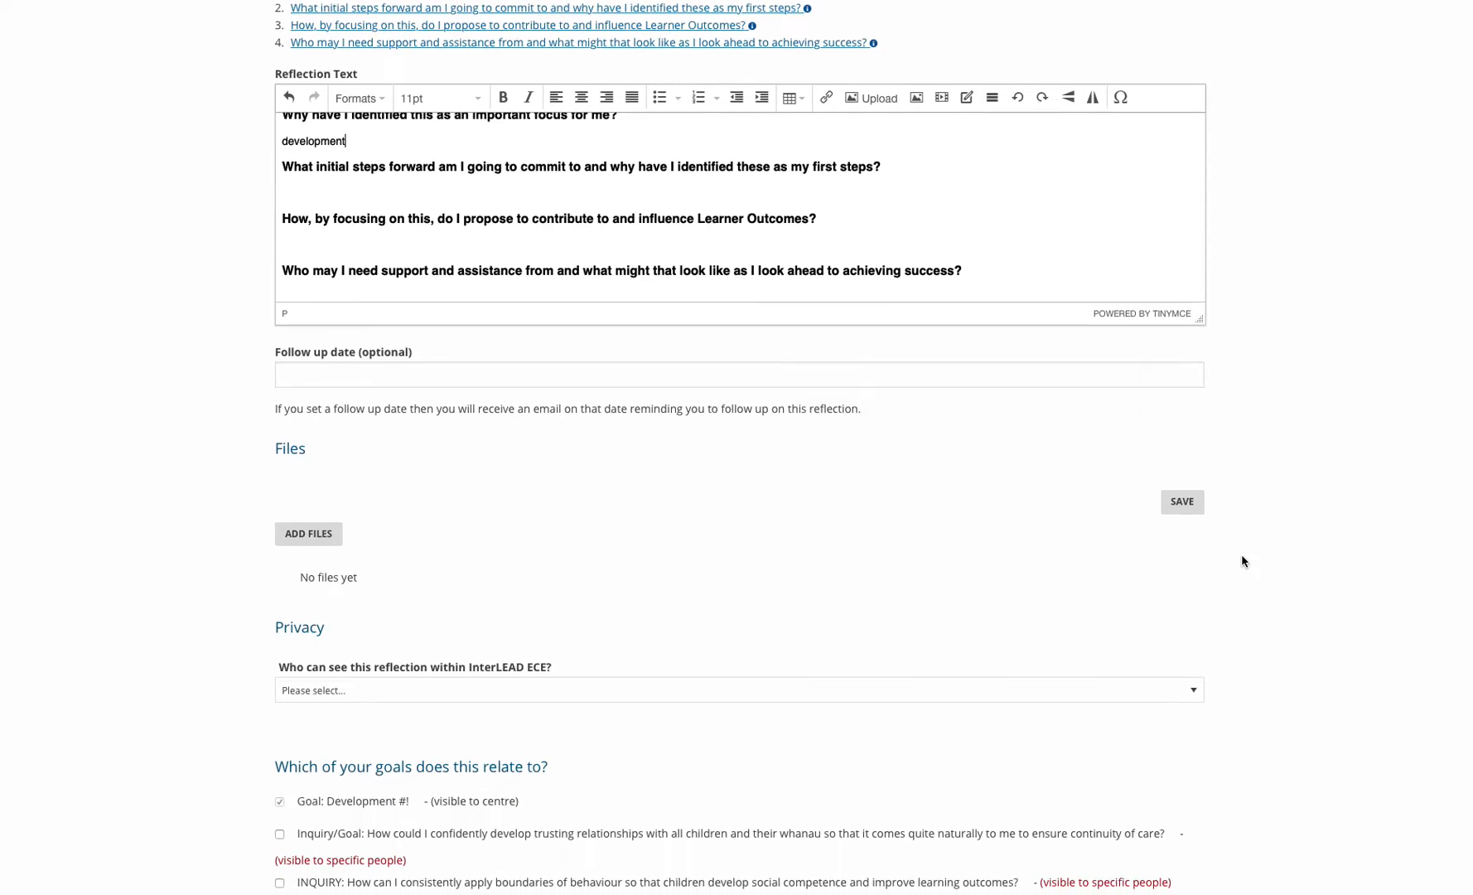
pyautogui.click(303, 524)
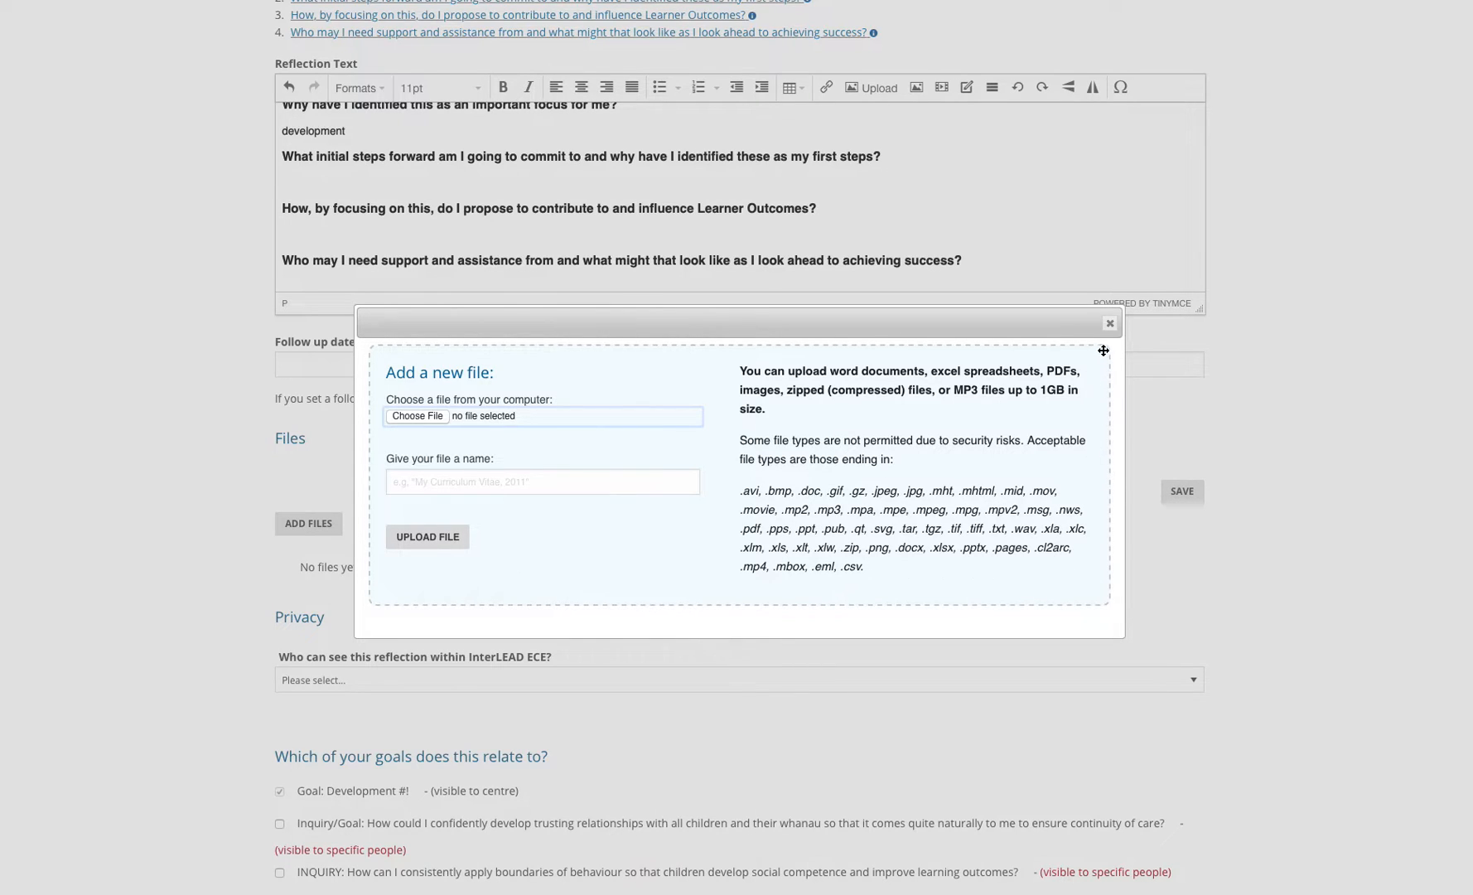
pyautogui.click(1111, 325)
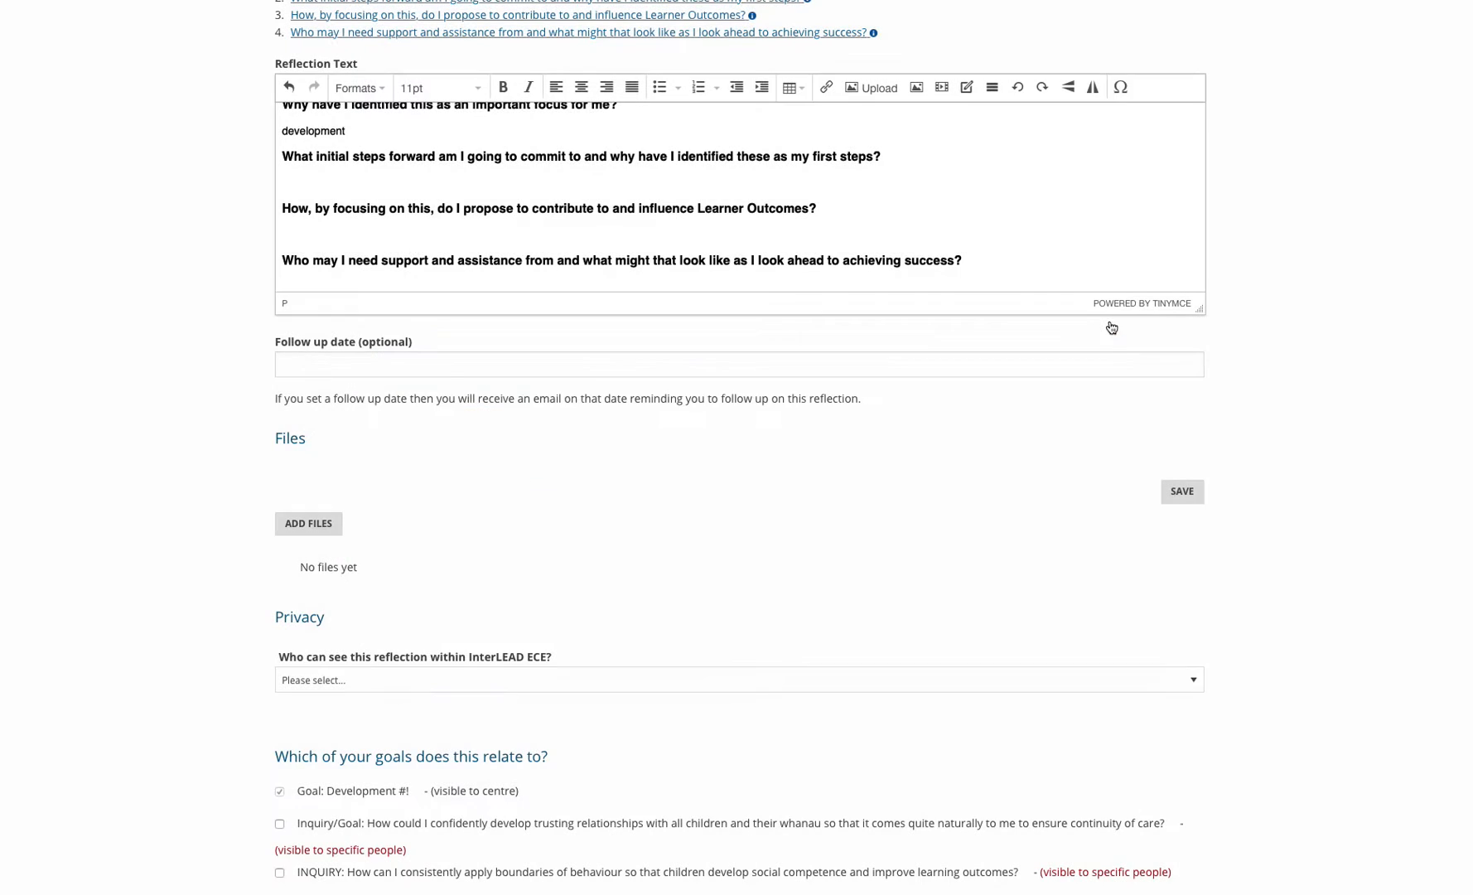
# Set the reflection's privacy to "Everyone with whom I've shared my journal"
pyautogui.scroll(-3, 1130, 487)
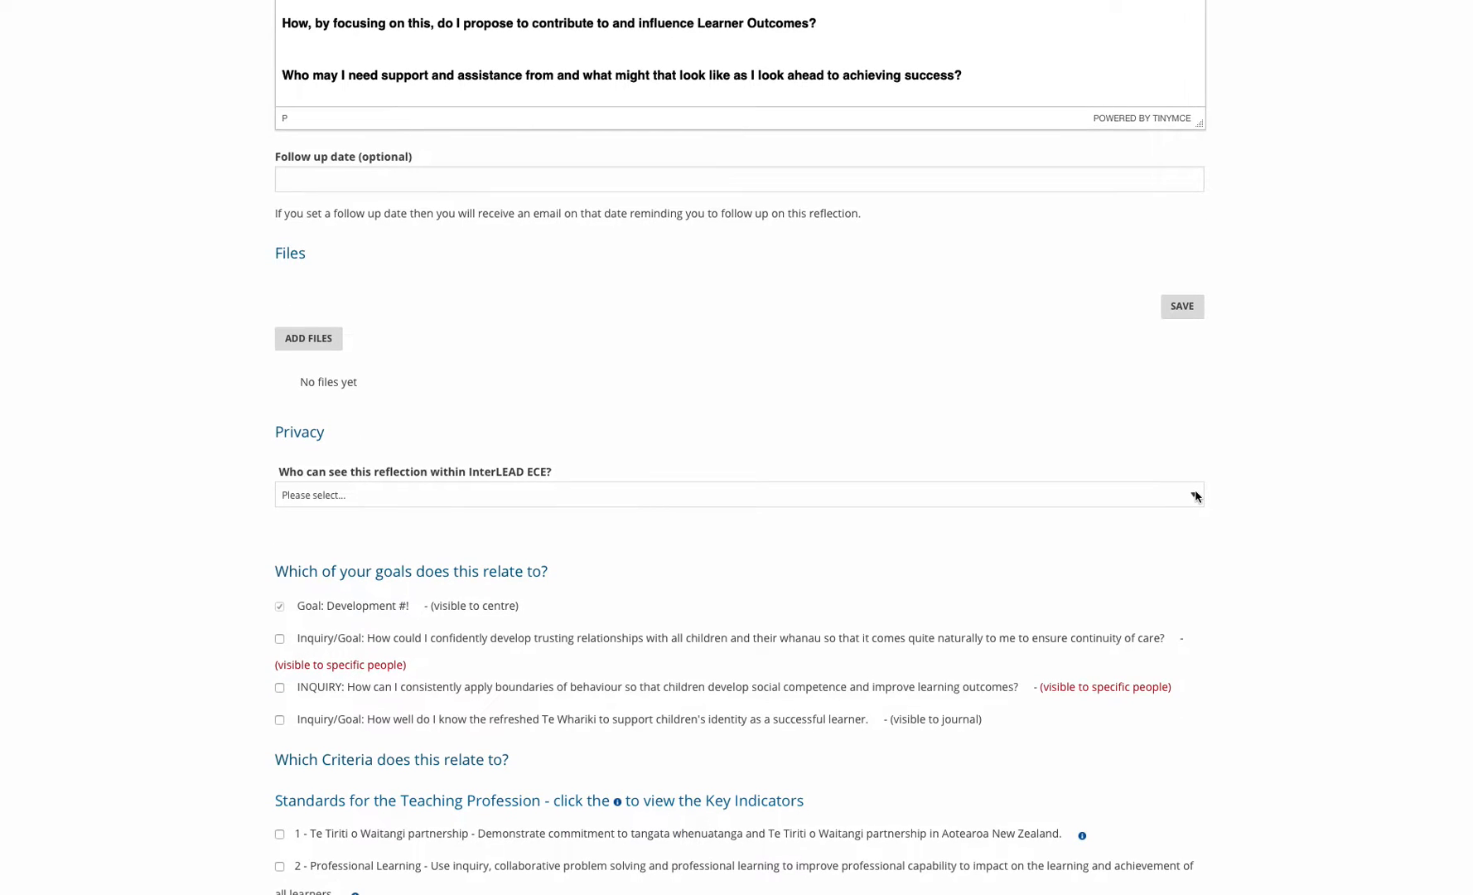
pyautogui.click(1194, 495)
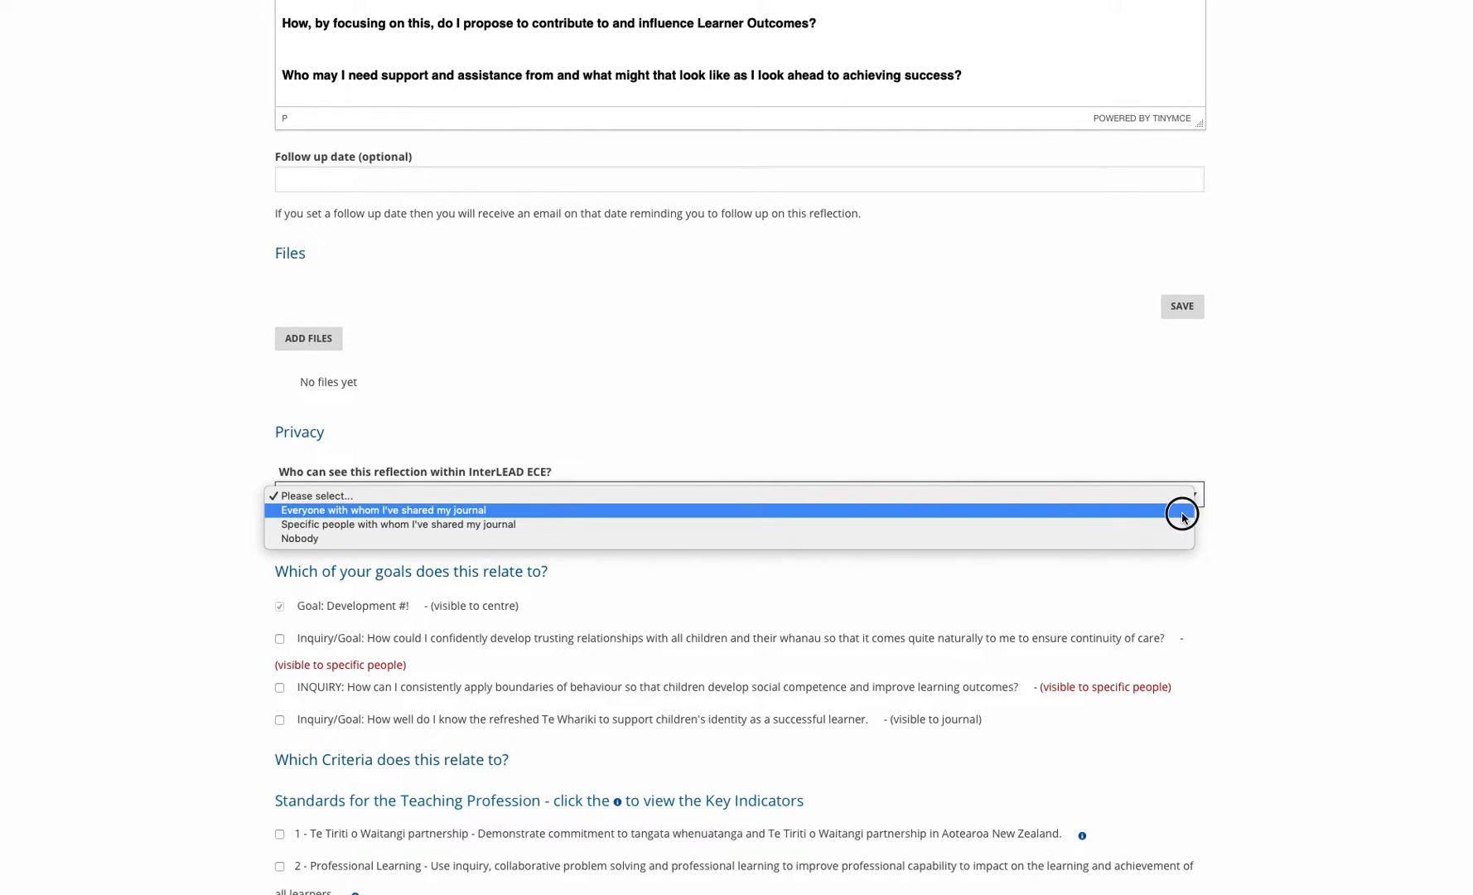
pyautogui.click(1181, 510)
# Relate the reflection to the criteria Te Tiriti o Waitangi partnership, Wānanga, Commitment to the Teaching Profession, Key Competencies - Managing Self, and WHAKAMANA
pyautogui.scroll(-3, 1293, 526)
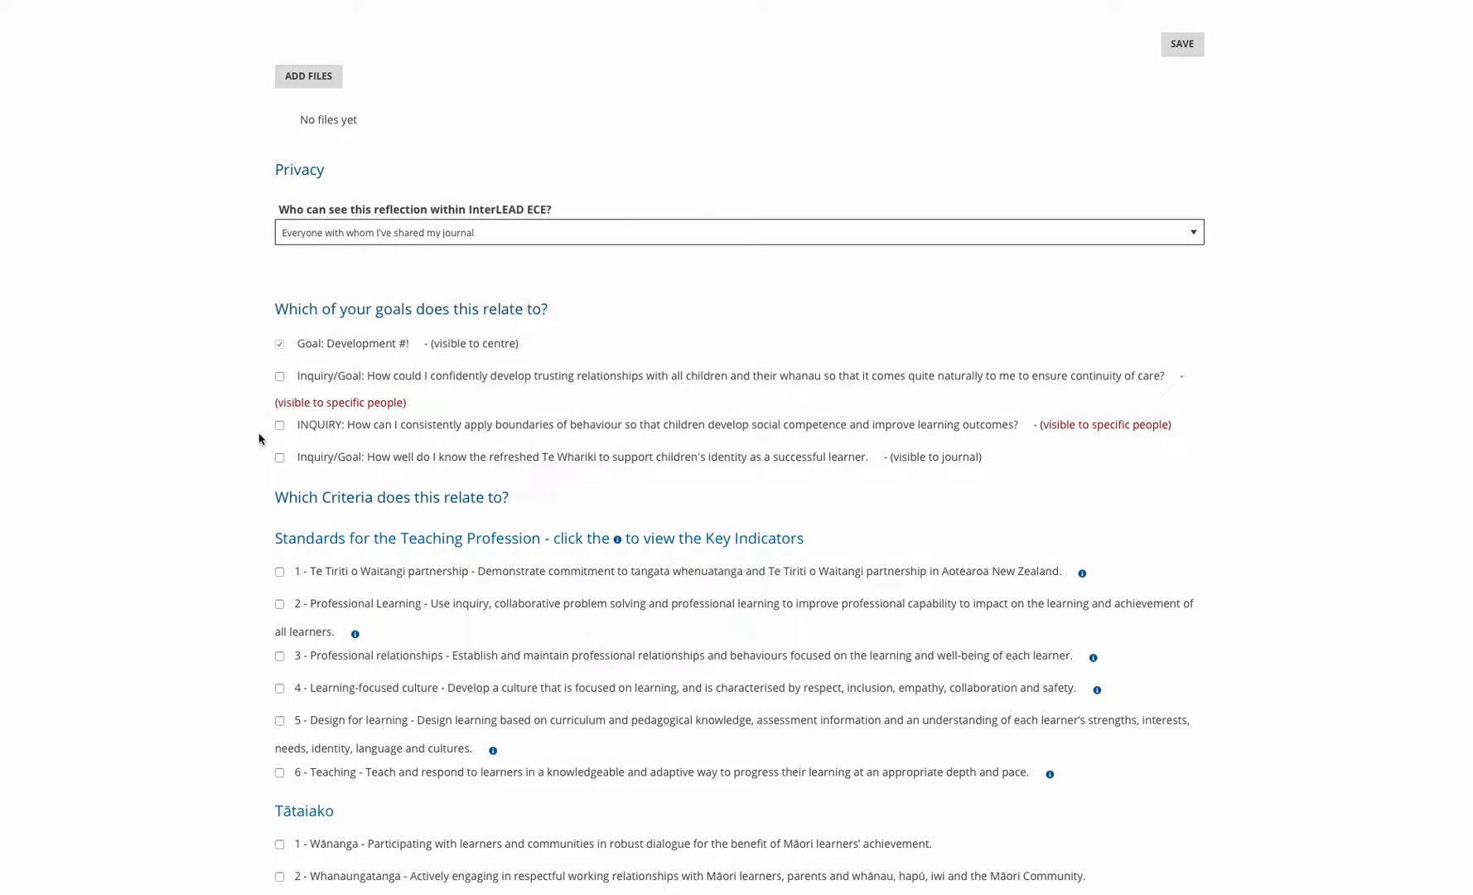
pyautogui.scroll(-1, 258, 439)
pyautogui.scroll(-5, 257, 439)
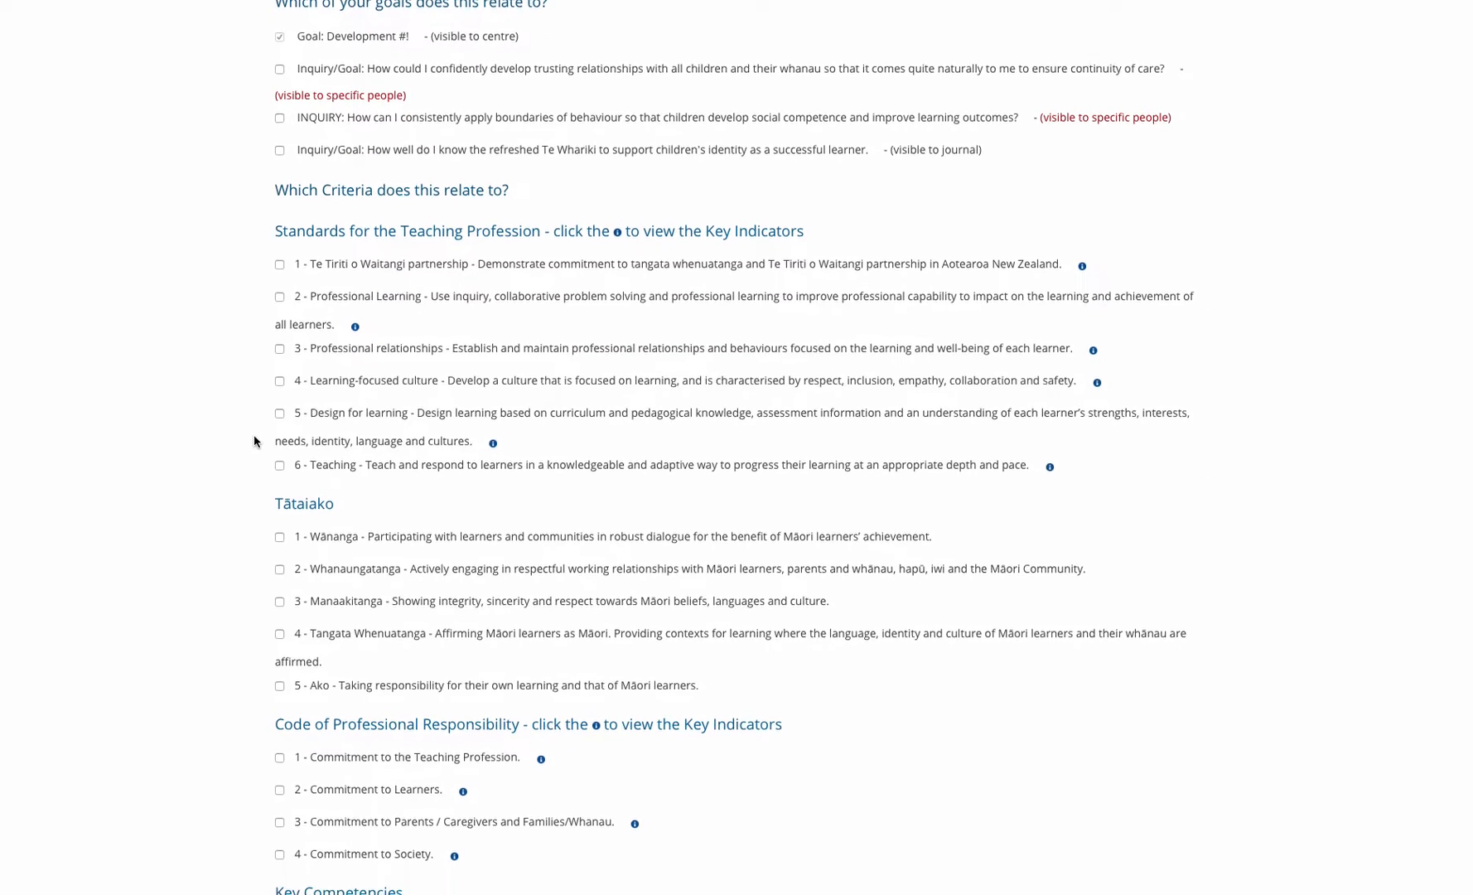
pyautogui.click(280, 177)
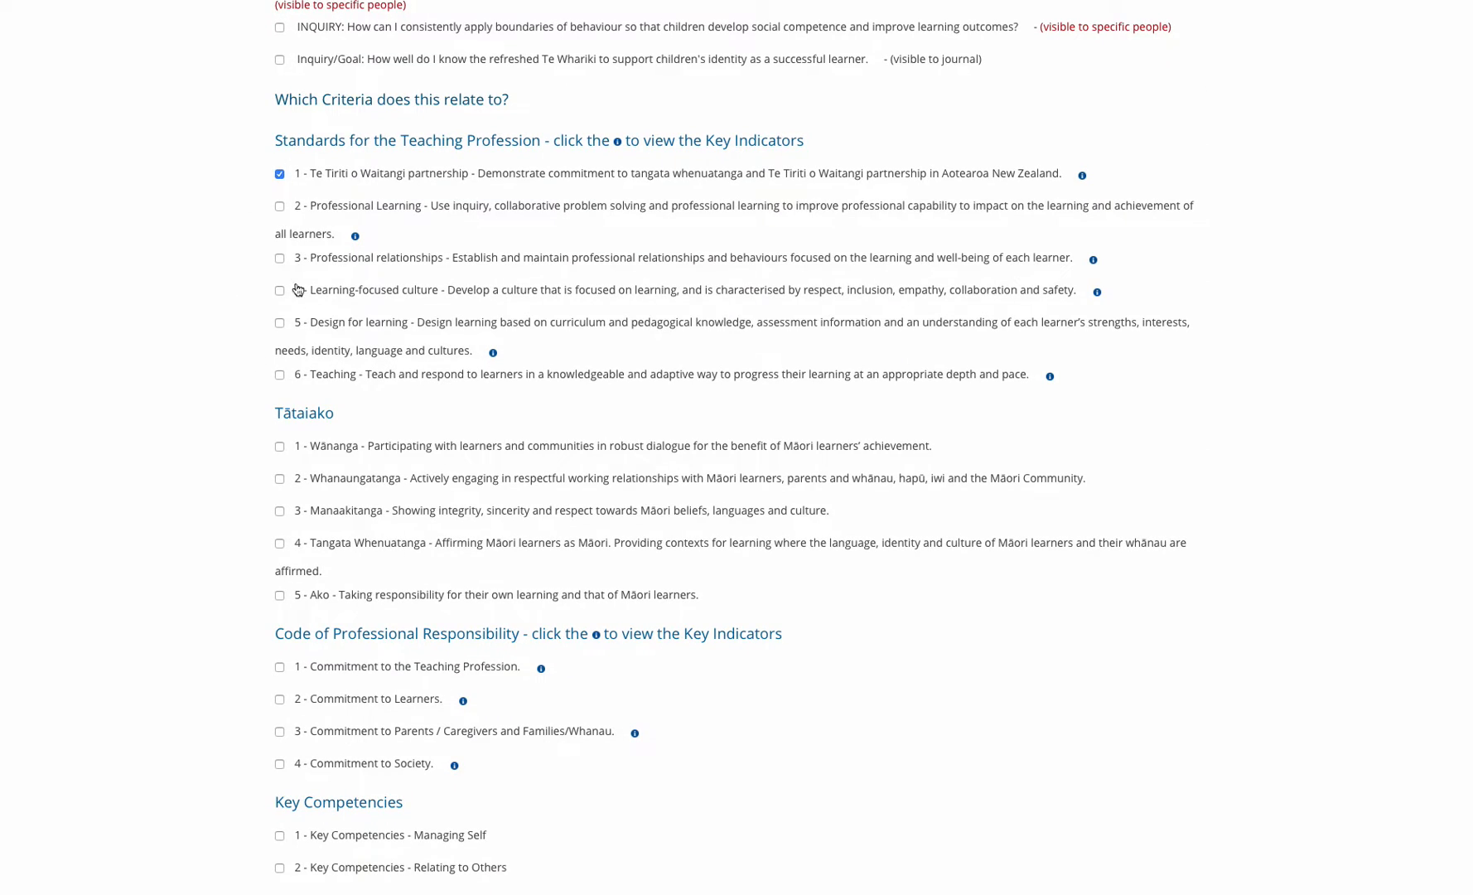
pyautogui.click(280, 447)
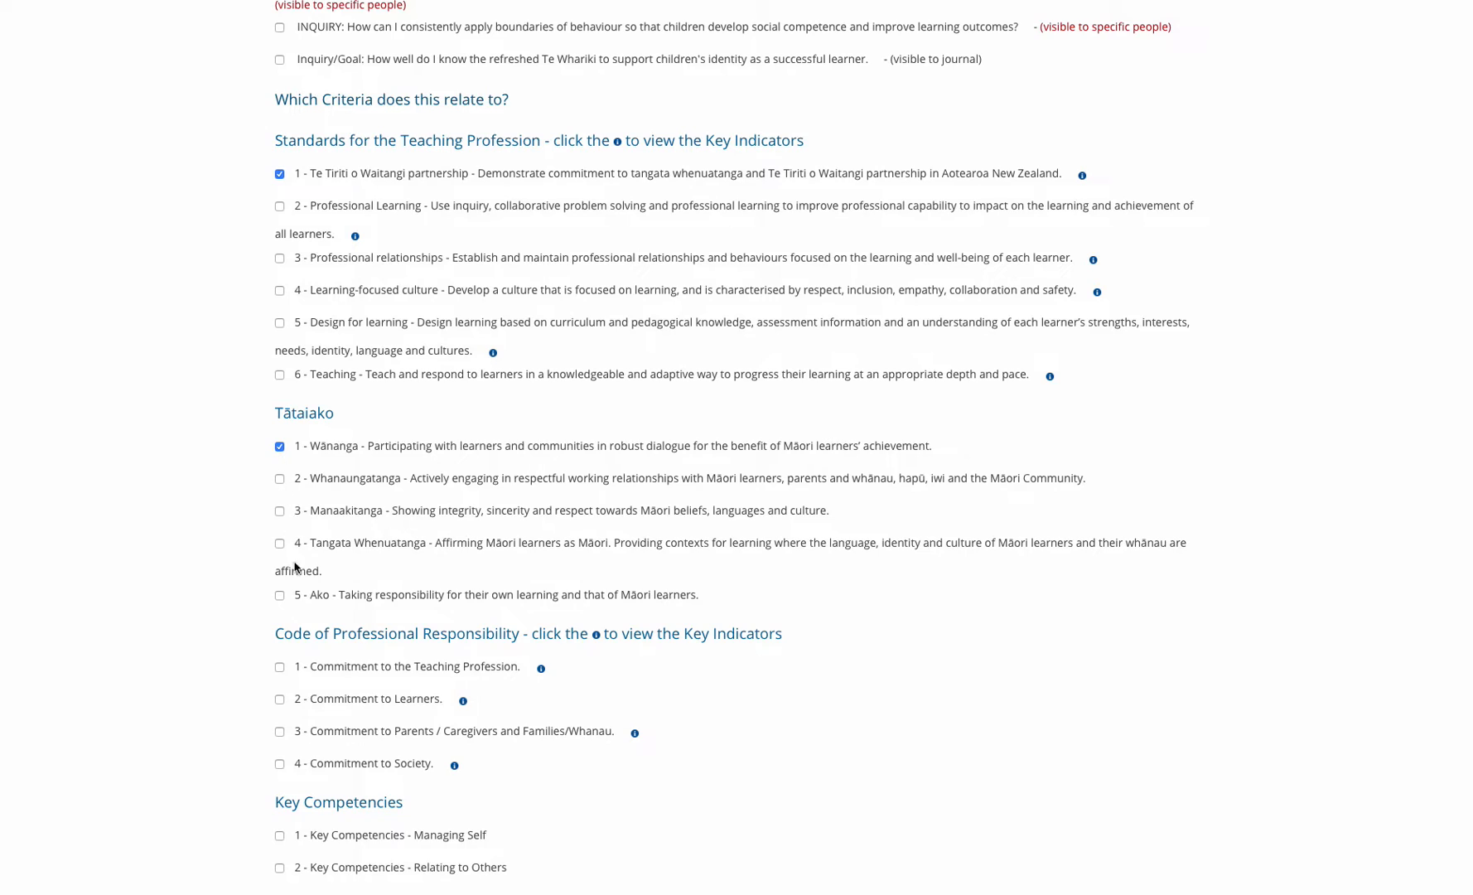
pyautogui.click(280, 668)
pyautogui.scroll(-3, 242, 618)
pyautogui.click(280, 576)
pyautogui.click(281, 745)
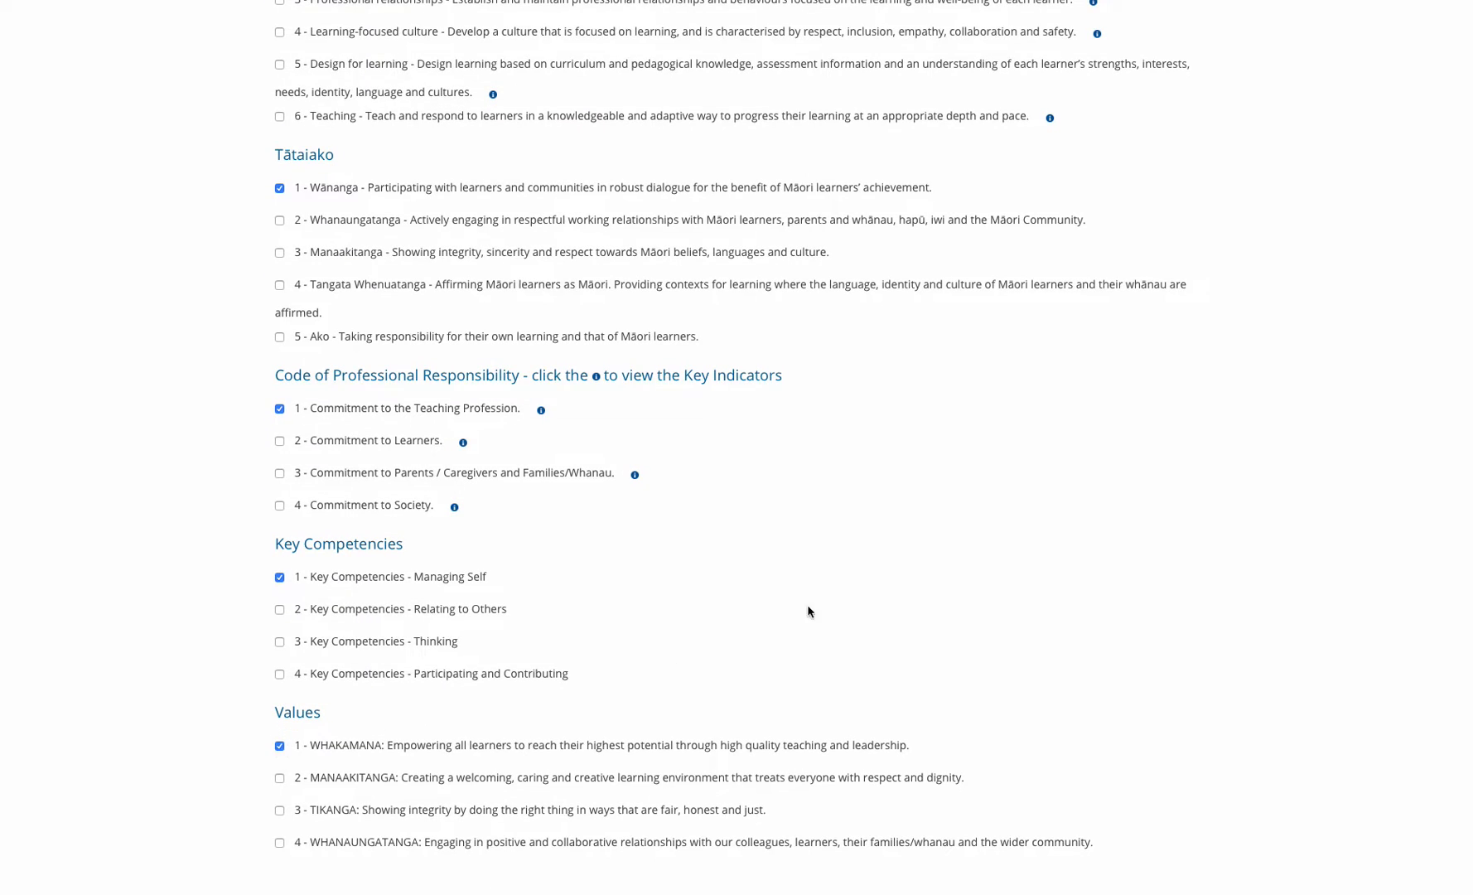
# Save the completed goal plan reflection
pyautogui.scroll(10, 1249, 568)
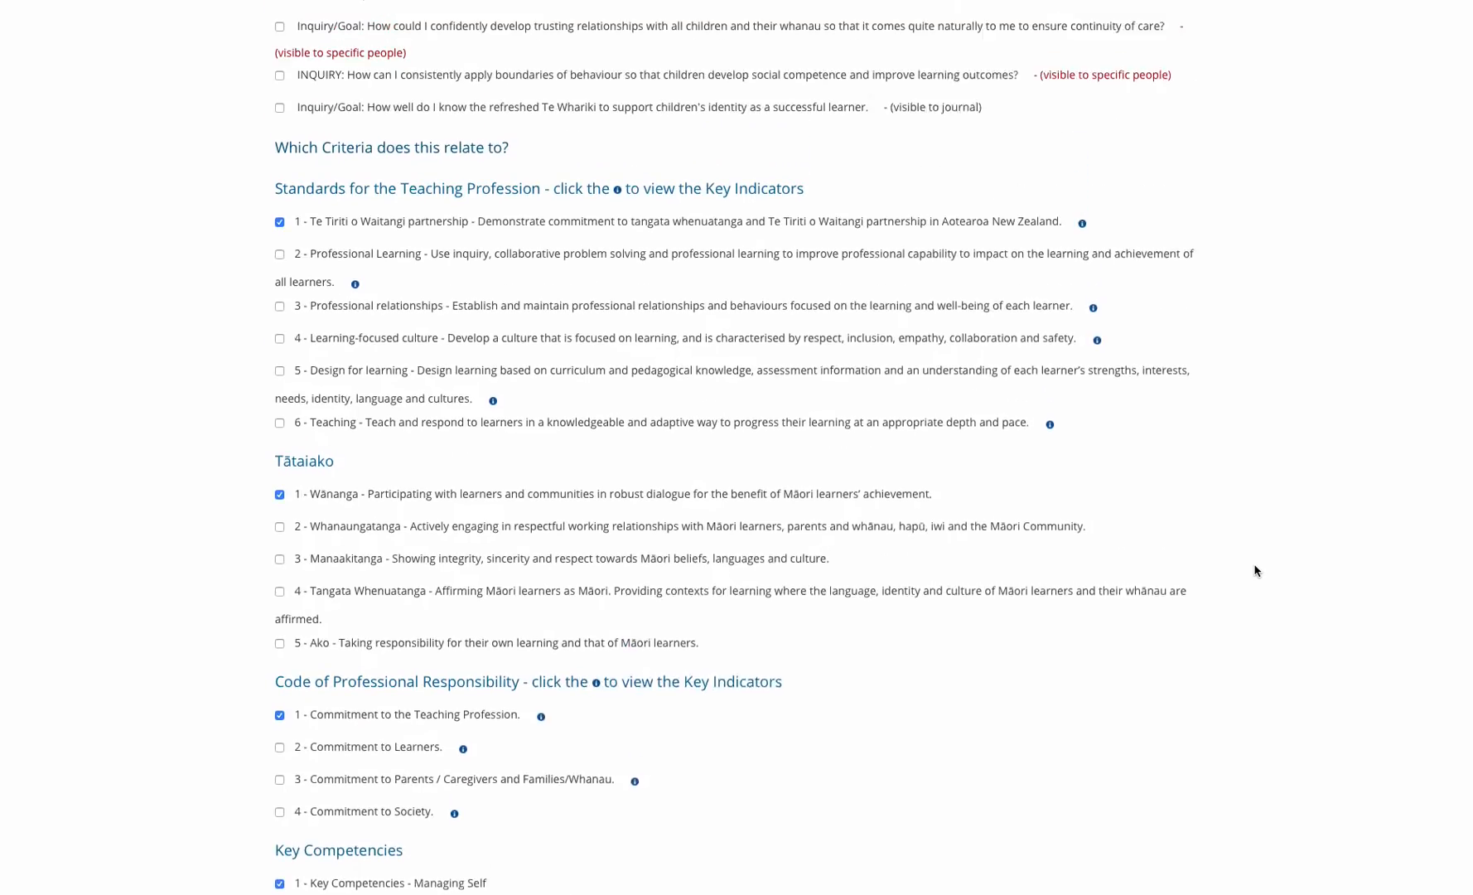
pyautogui.scroll(5, 1261, 572)
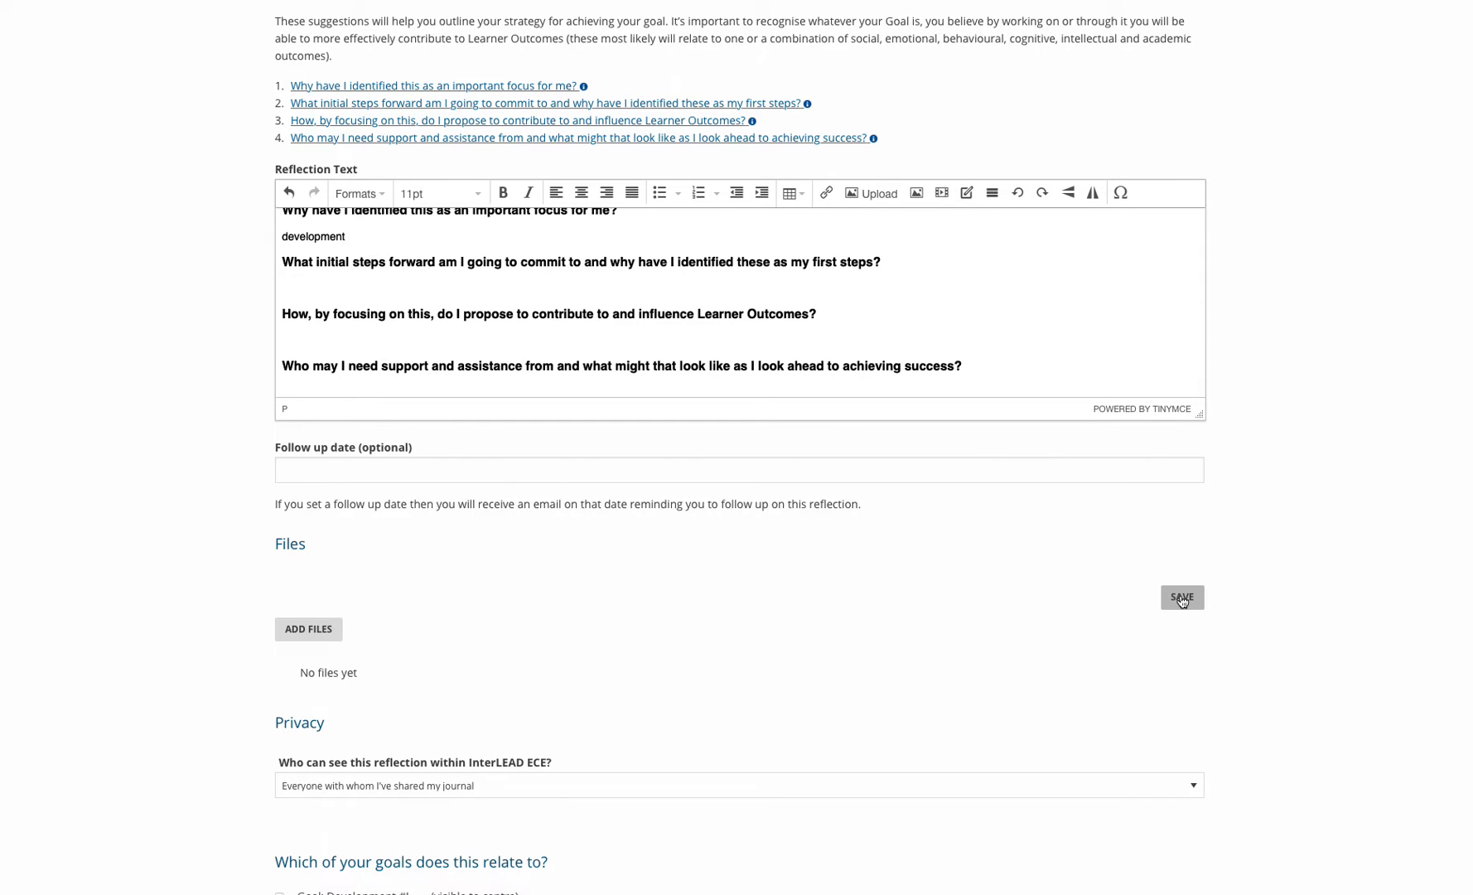
pyautogui.click(1181, 597)
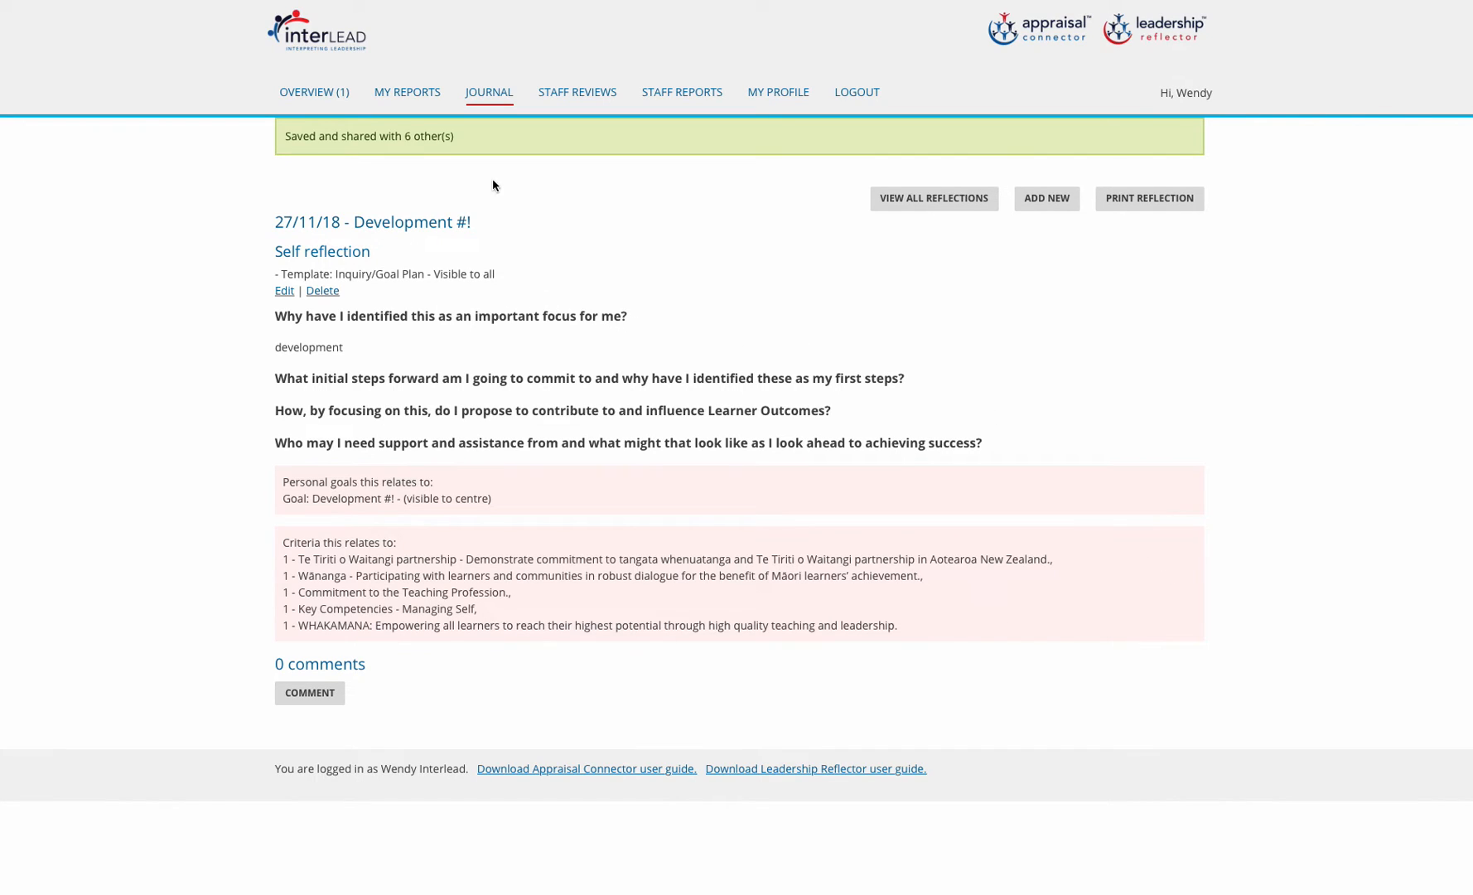
# Return to the journal and check the details of the Development #! goal, leaving its entry collapsed
pyautogui.click(488, 93)
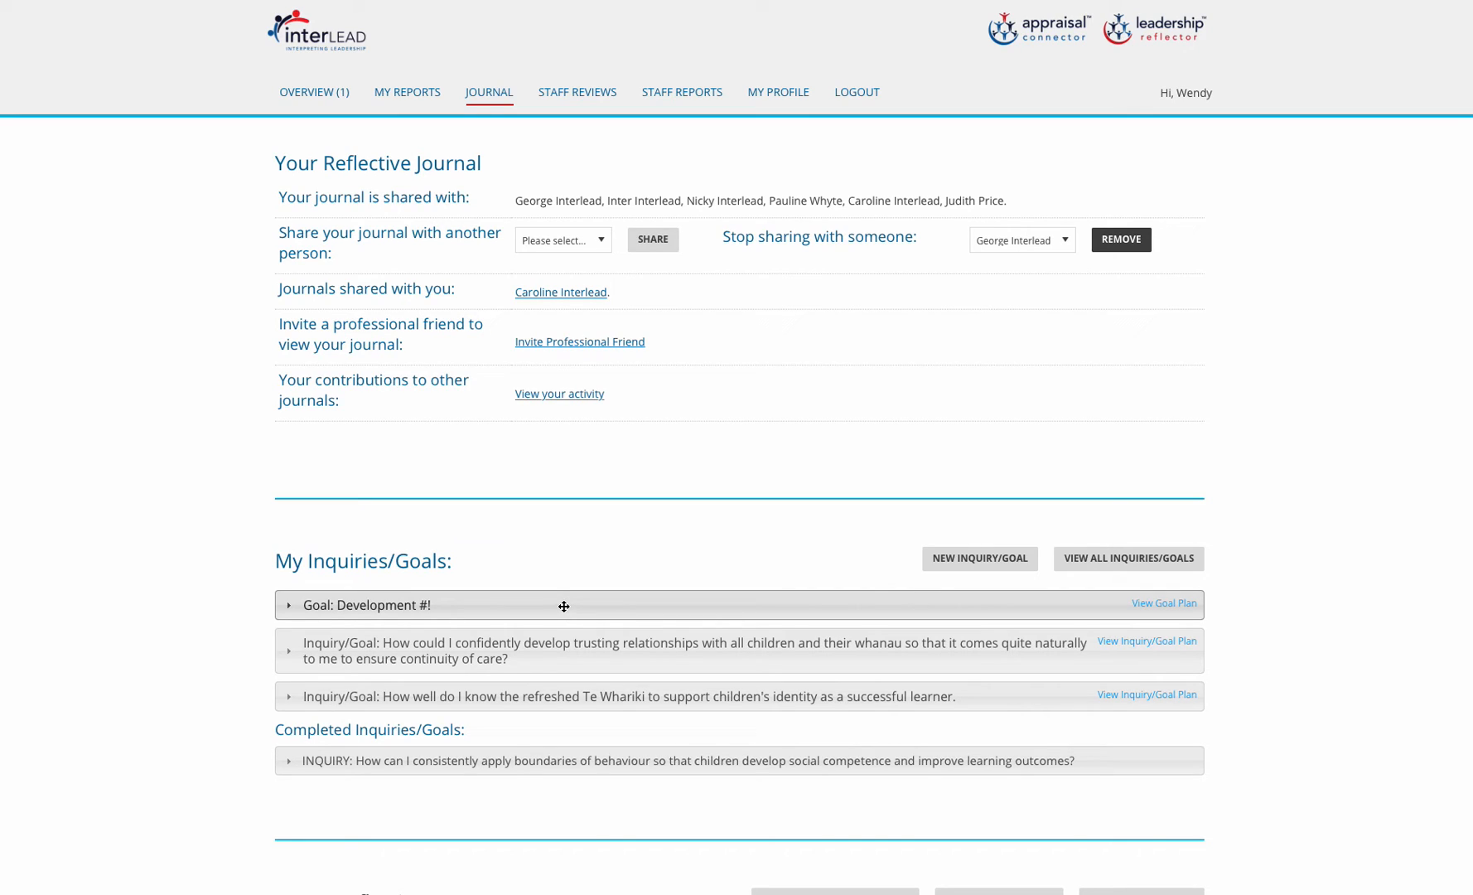
pyautogui.click(672, 607)
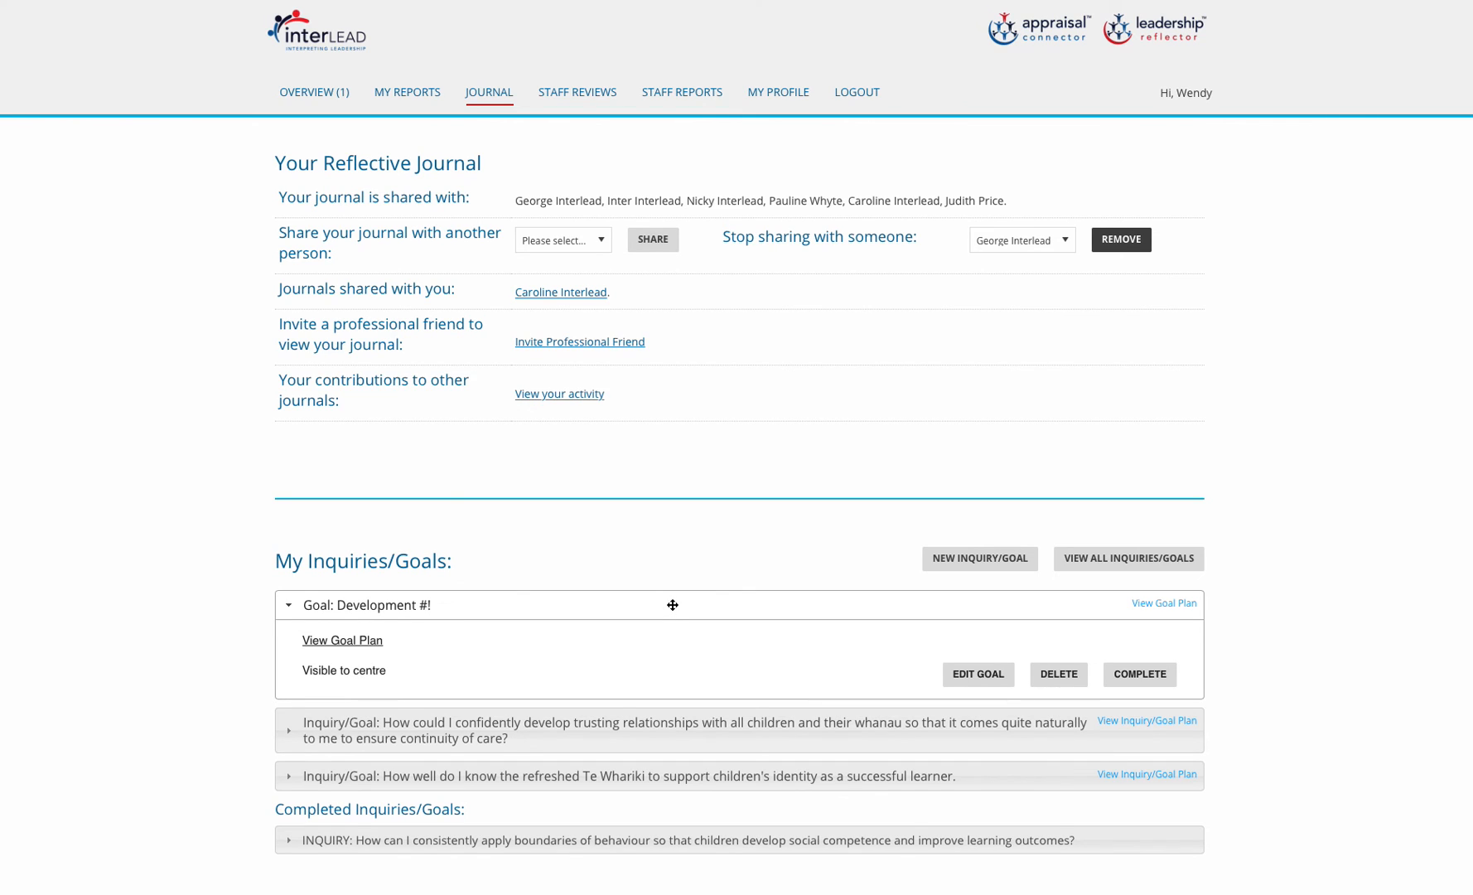
pyautogui.click(673, 605)
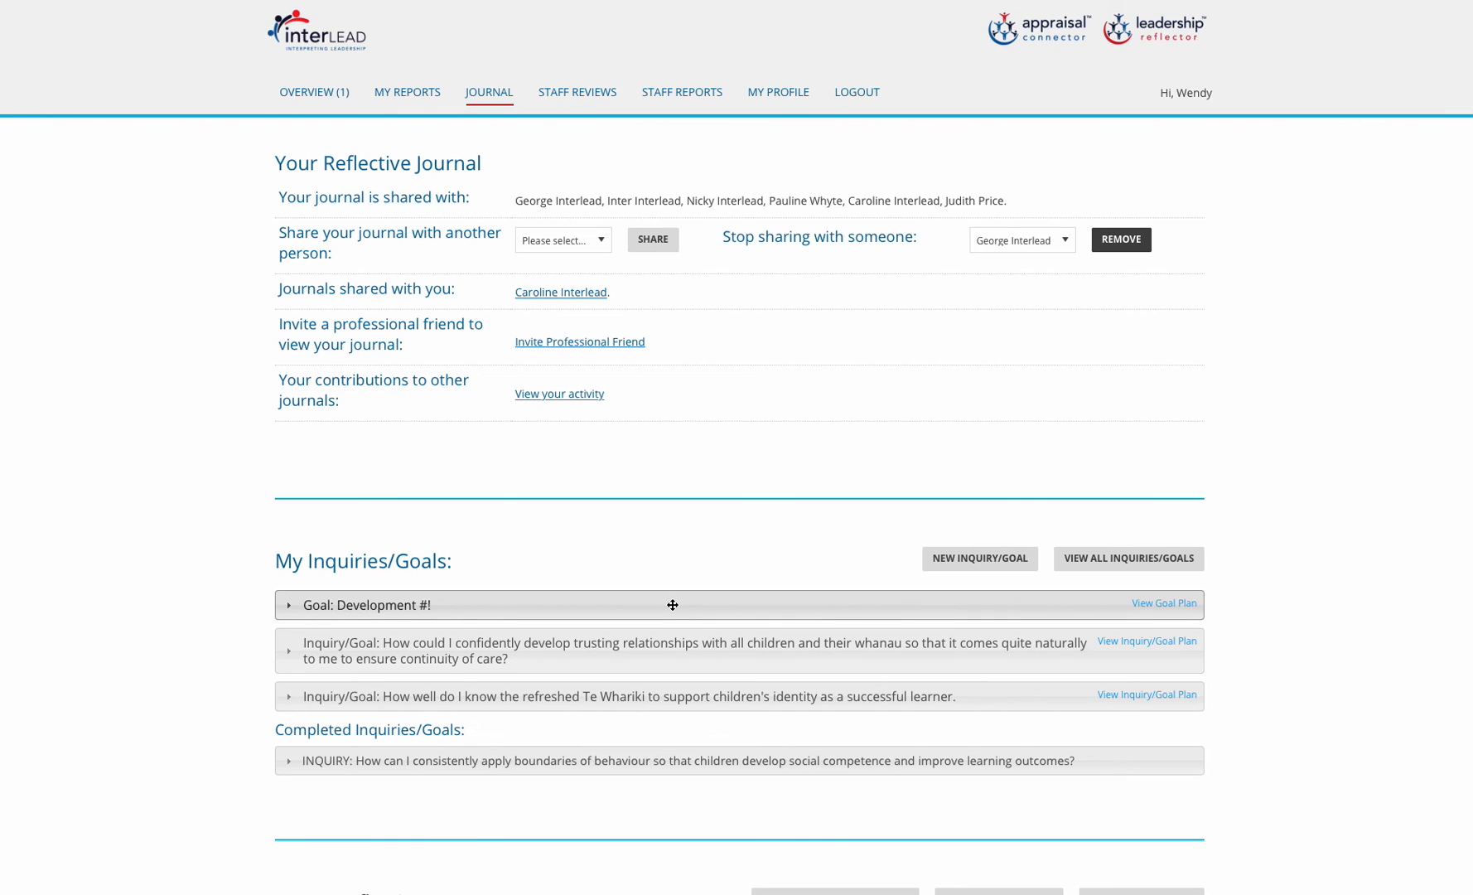